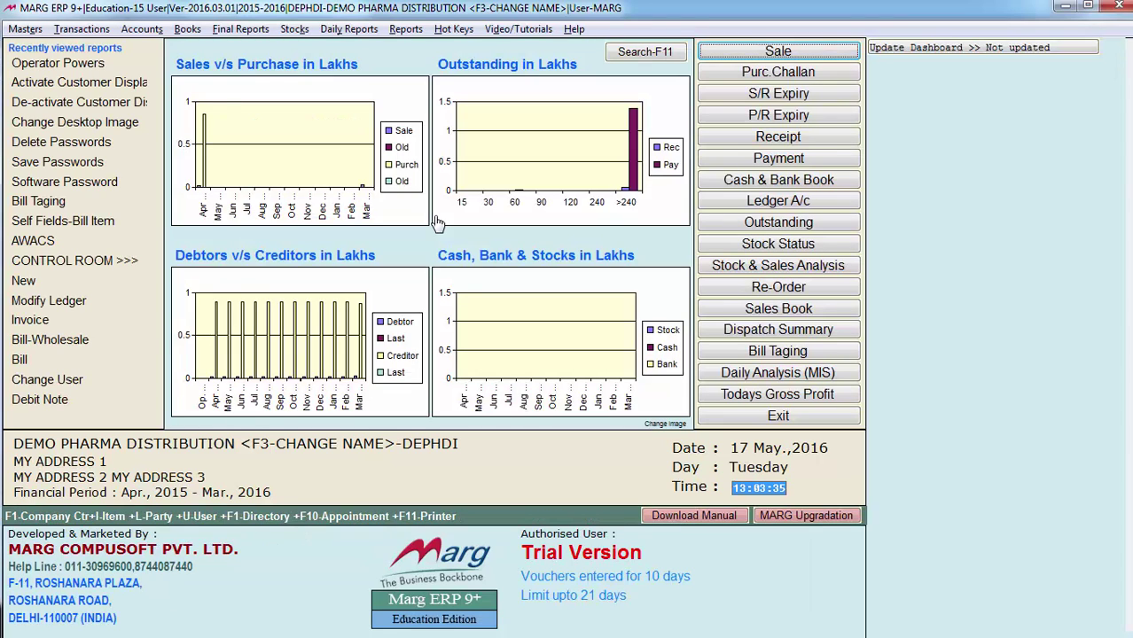
# Open the Operator Powers window from the Masters menu
pyautogui.hotkey('alt', 'm')
pyautogui.press('Down')
pyautogui.press('Down')
pyautogui.press('Down')
pyautogui.press('Down')
pyautogui.press('Down')
pyautogui.press('Down')
pyautogui.press('Down')
pyautogui.press('Down')
pyautogui.press('Down')
pyautogui.press('Down')
pyautogui.press('Down')
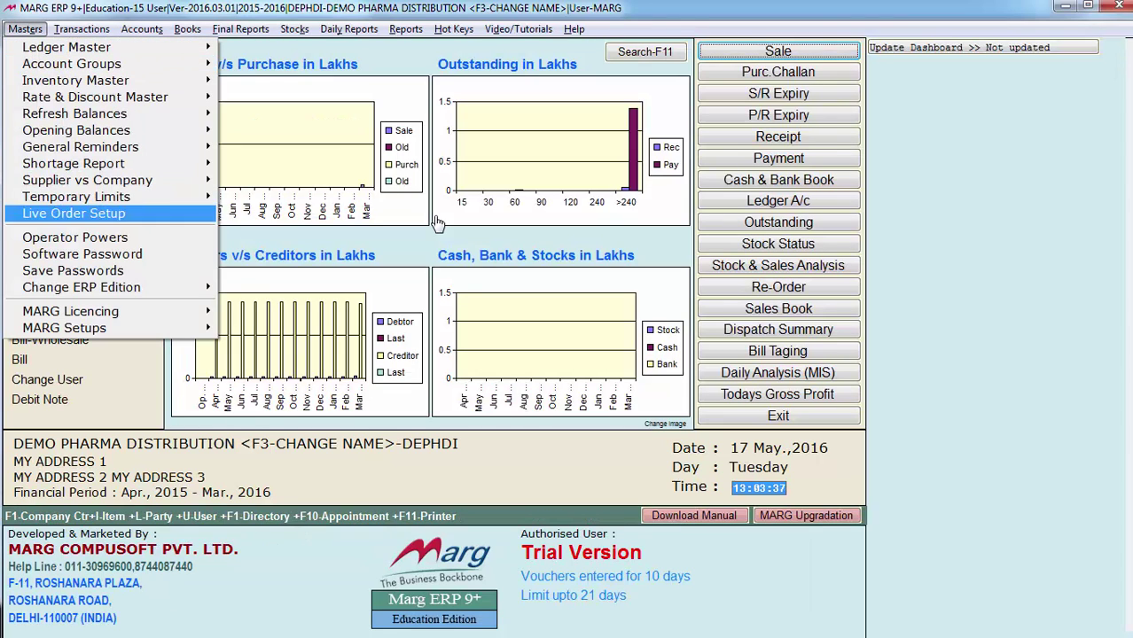
pyautogui.press('Return')
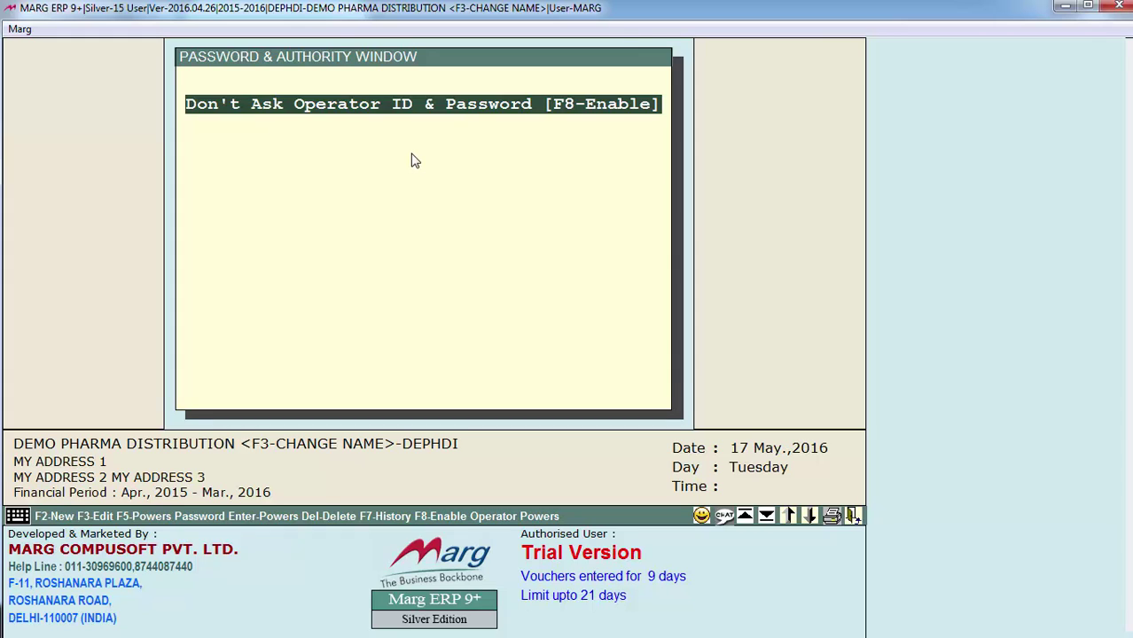
# Enable operator powers with F8 and sign in with the supervisor credentials
pyautogui.press('F8')
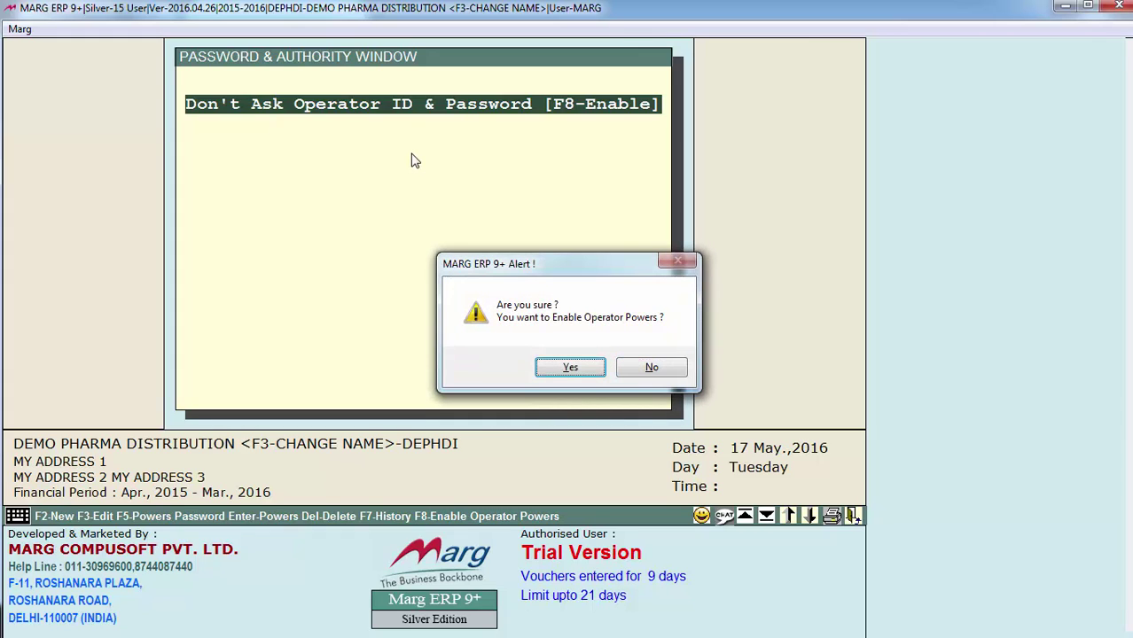
pyautogui.press('Return')
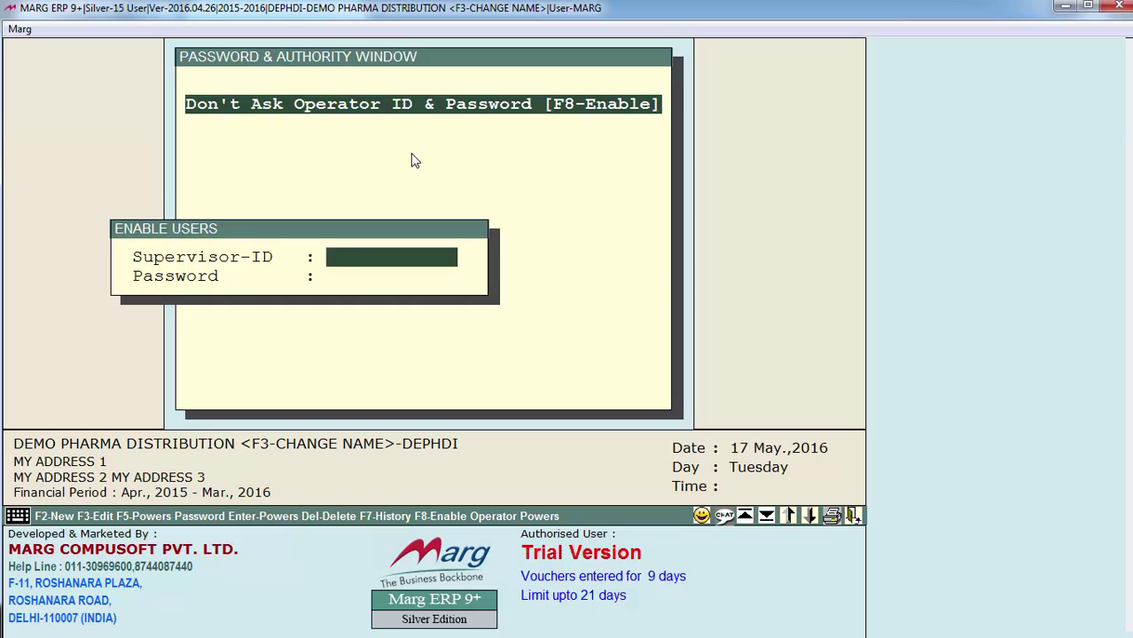
pyautogui.write('MARG')
pyautogui.press('Return')
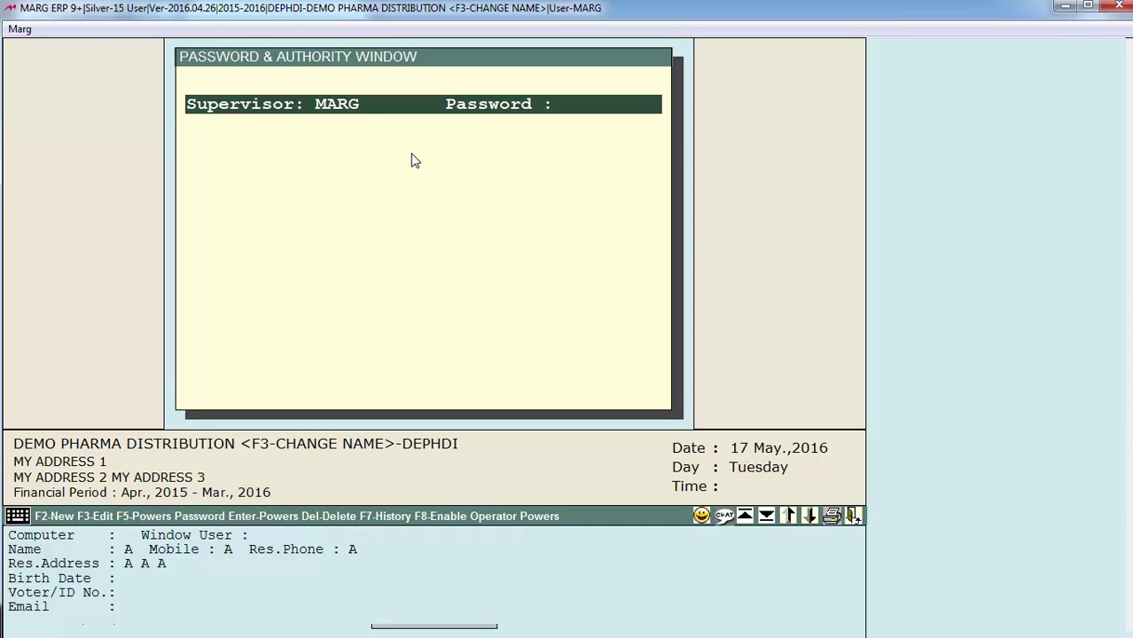
# Create new user ID 001, set its password, and fix it to the current Windows user
pyautogui.press('F2')
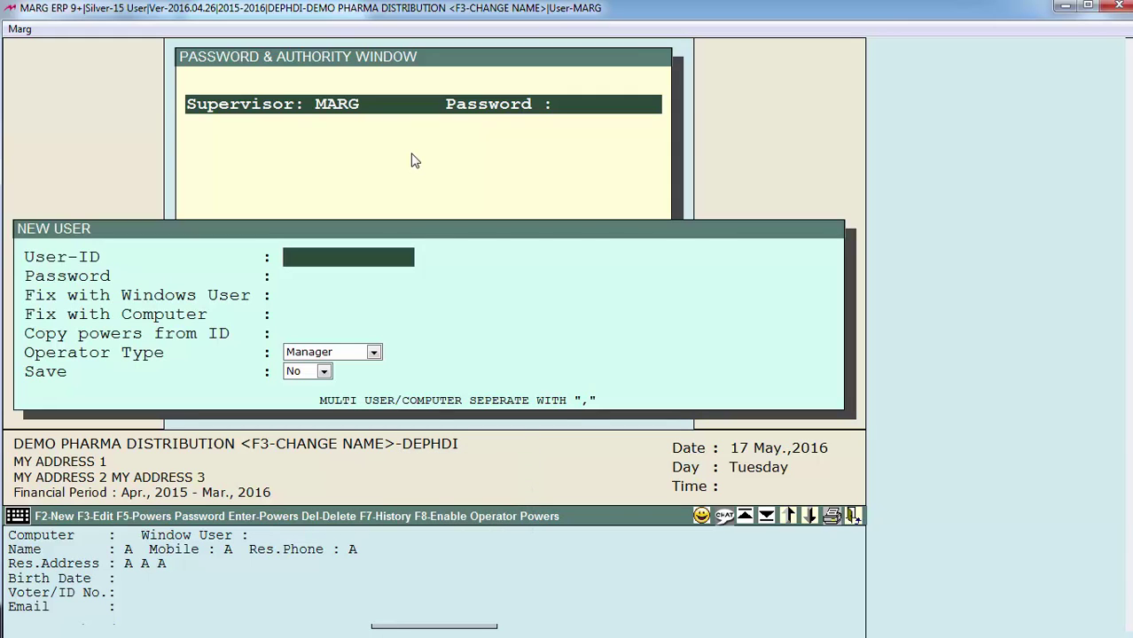
pyautogui.write('001')
pyautogui.press('Return')
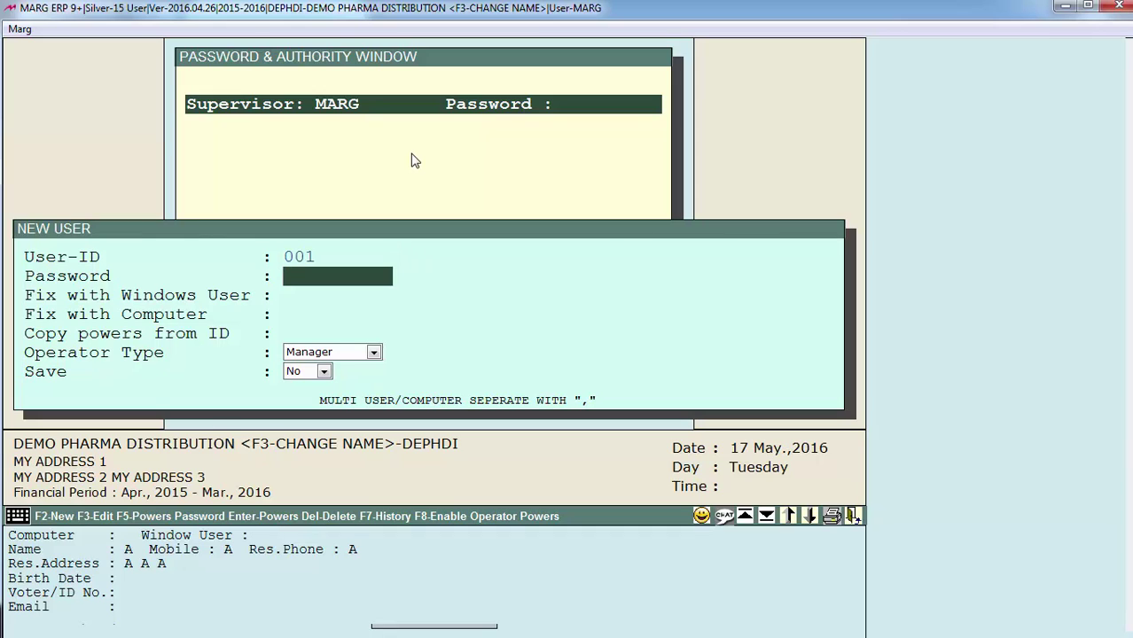
pyautogui.write('001')
pyautogui.press('Return')
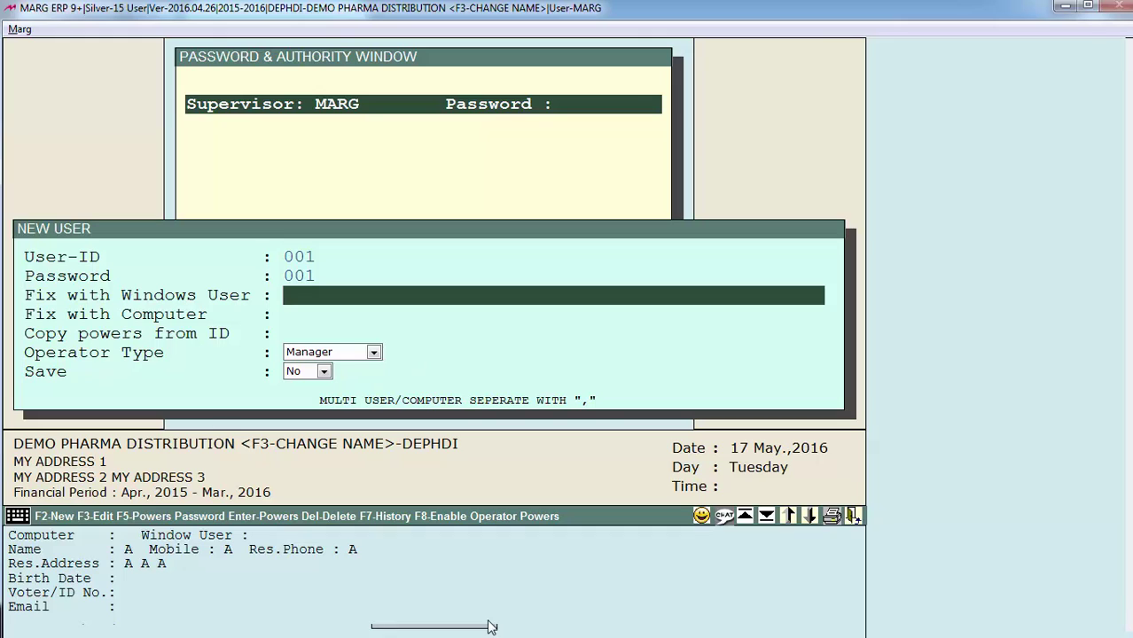
pyautogui.write('NETADM')
pyautogui.press('Return')
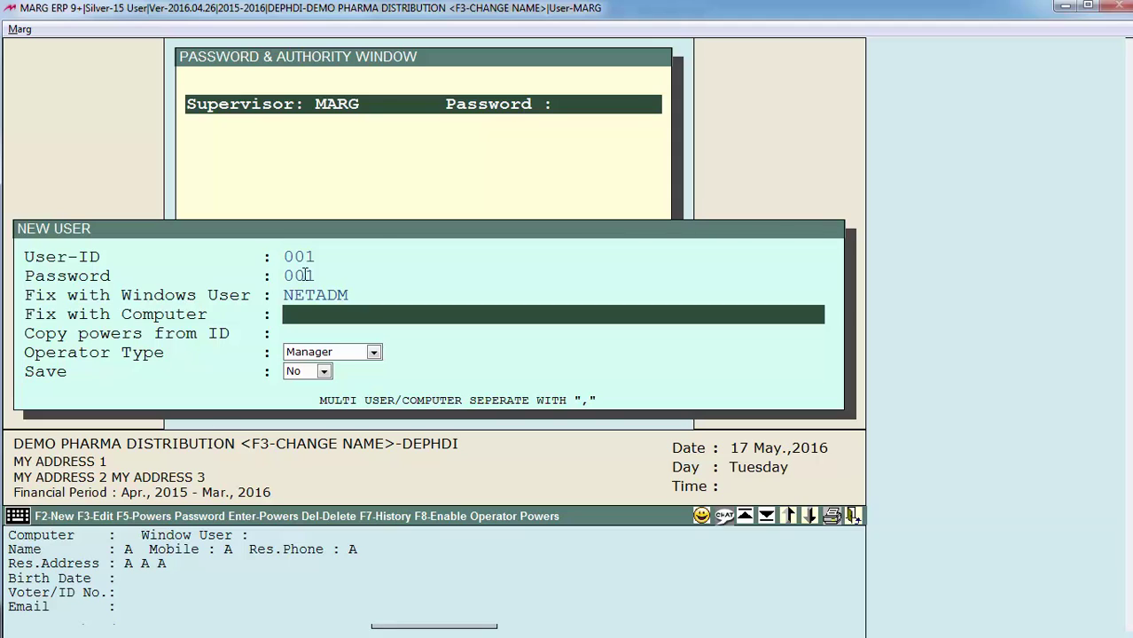
pyautogui.press('Up')
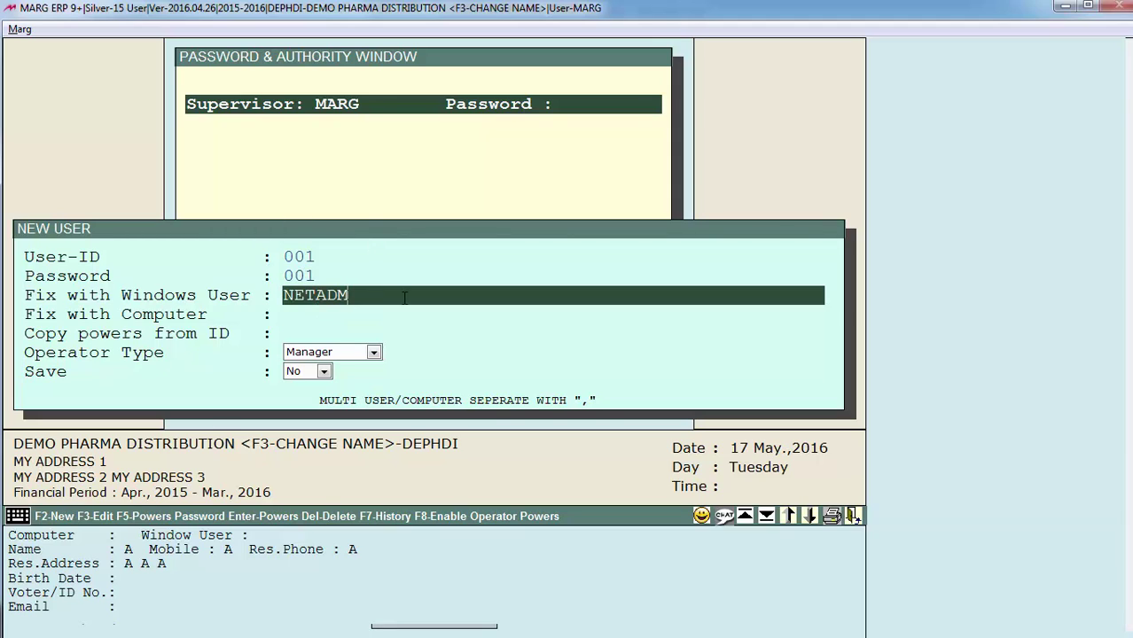
pyautogui.press('Down')
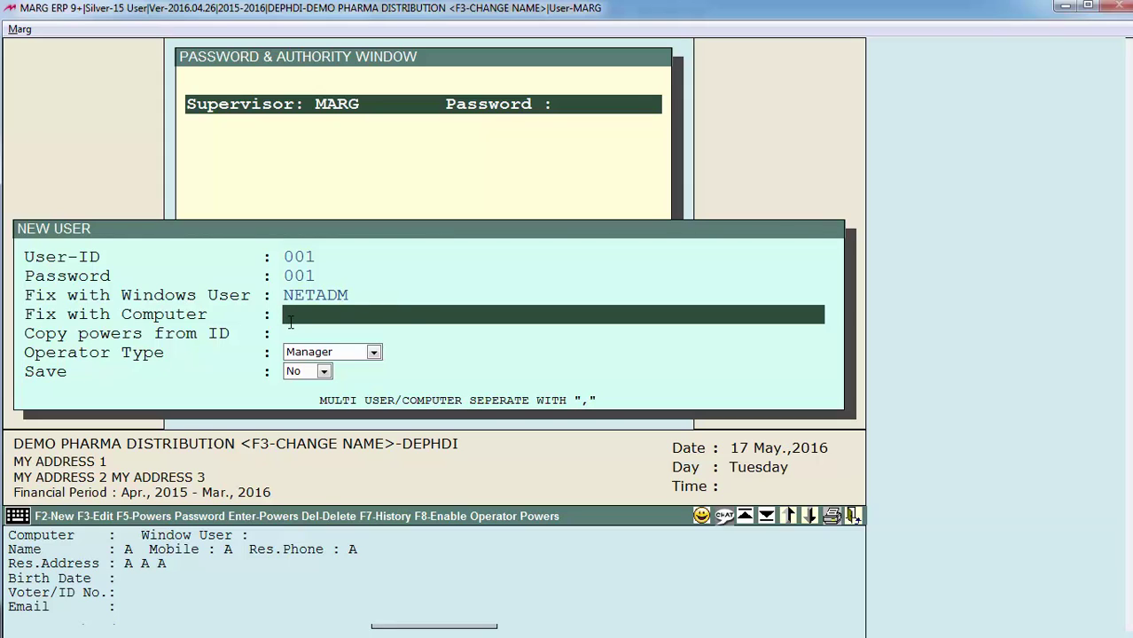
pyautogui.moveTo(288, 325); pyautogui.dragTo(420, 296)
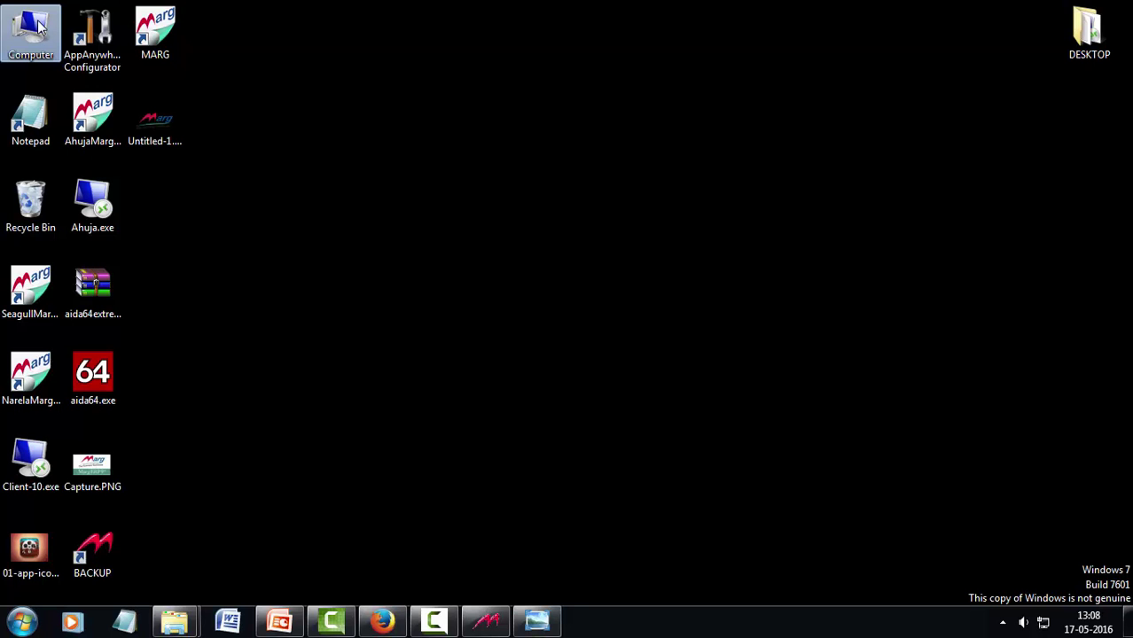
pyautogui.rightClick(20, 34)
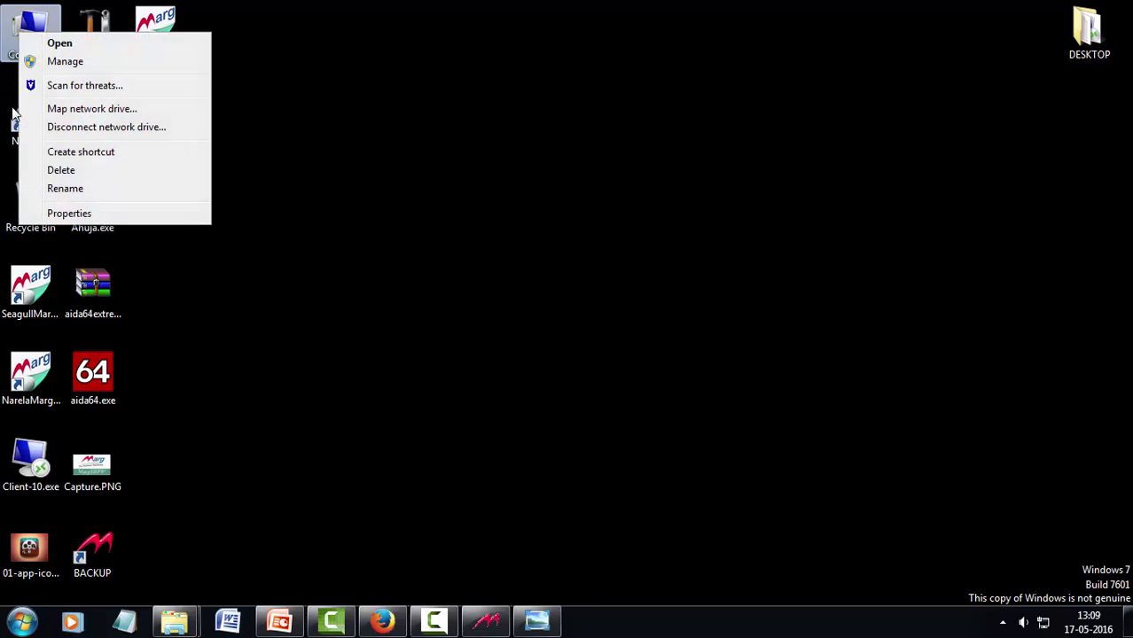
pyautogui.click(79, 219)
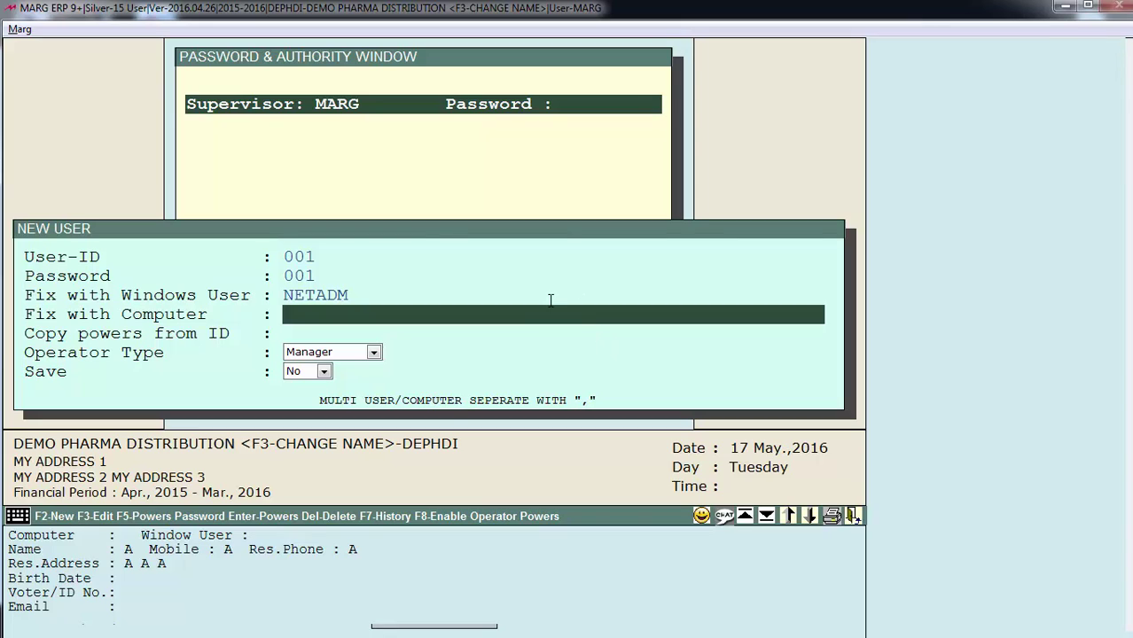
# Leave Fix with Computer and Copy powers from ID blank
pyautogui.moveTo(366, 316); pyautogui.dragTo(271, 317)
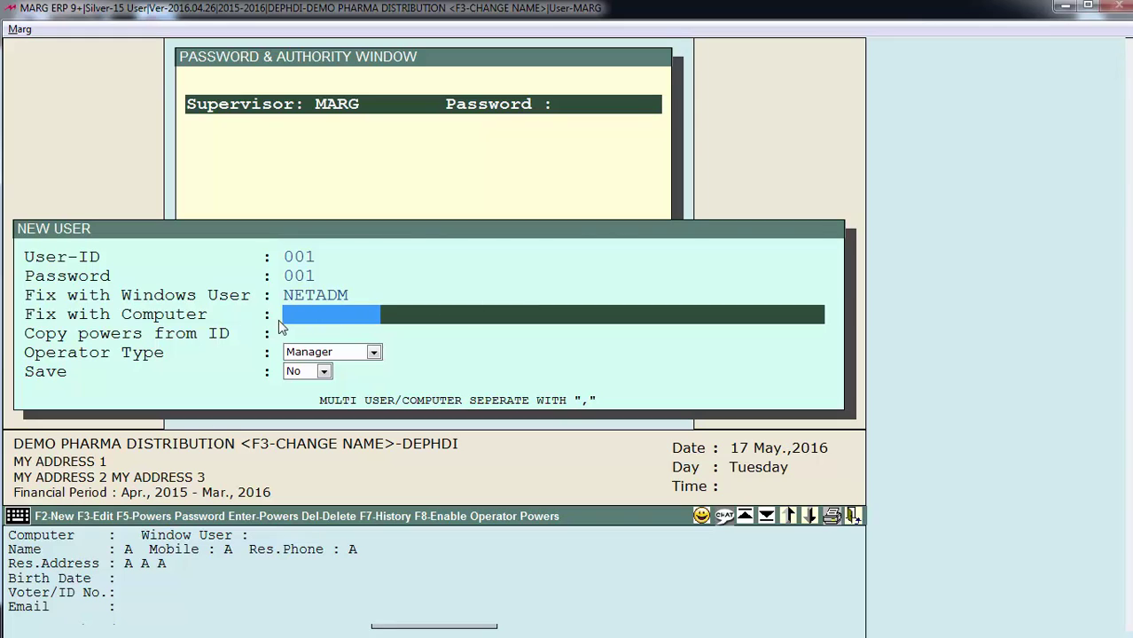
pyautogui.click(286, 332)
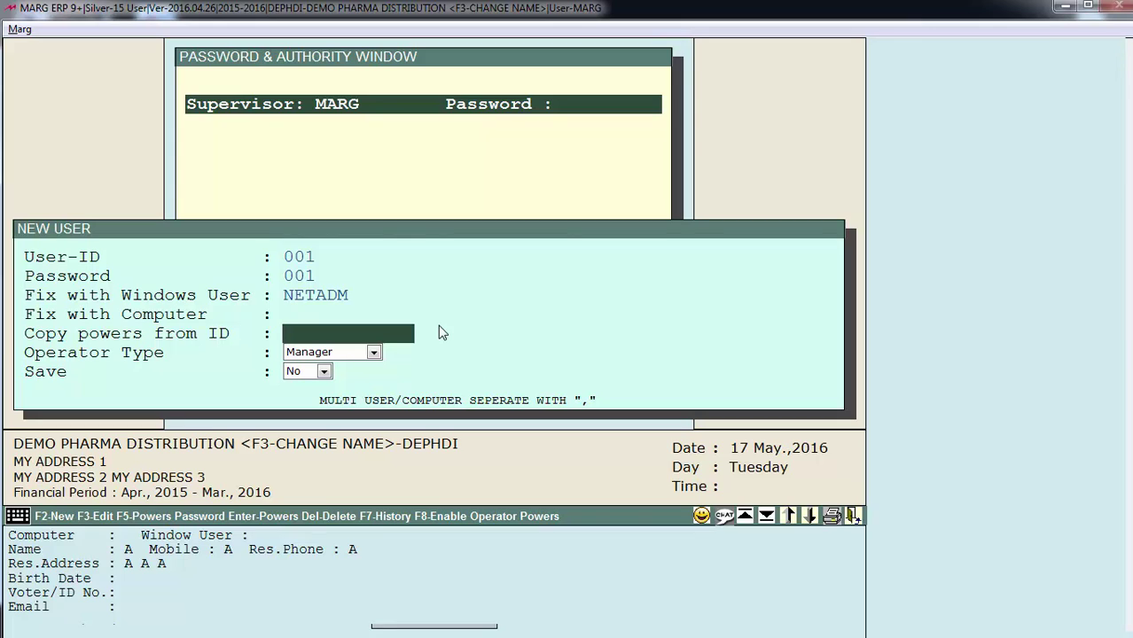
pyautogui.write('002')
pyautogui.press('BackSpace')
pyautogui.press('BackSpace')
pyautogui.press('BackSpace')
pyautogui.press('Return')
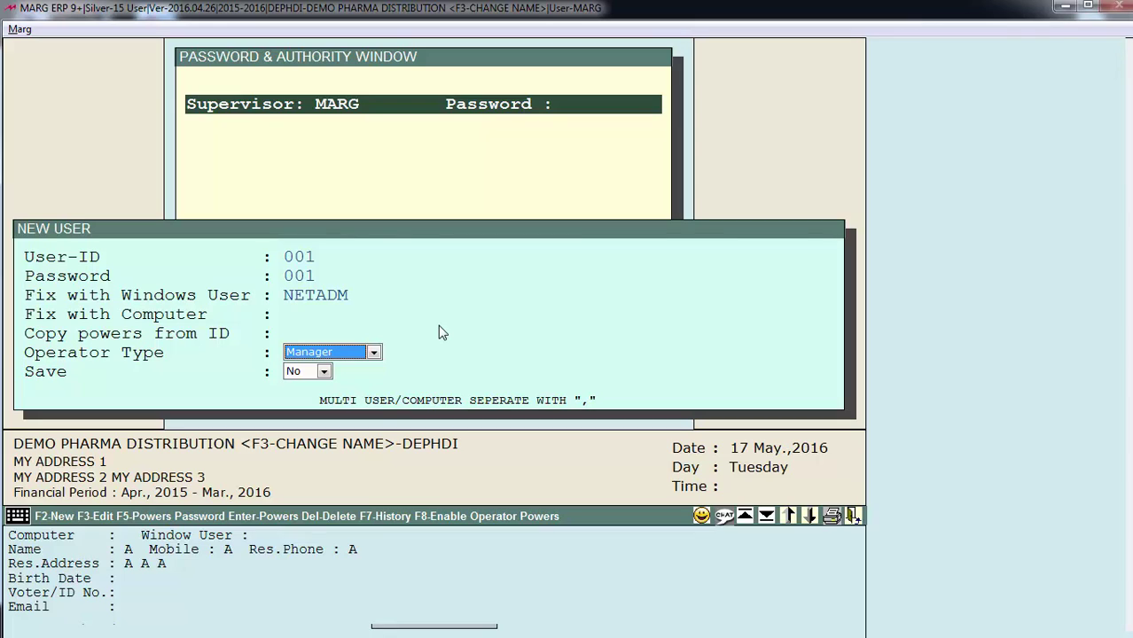
# Set Operator Type to Operator and save user 001 with Save set to Yes
pyautogui.hotkey('alt', 'Down')
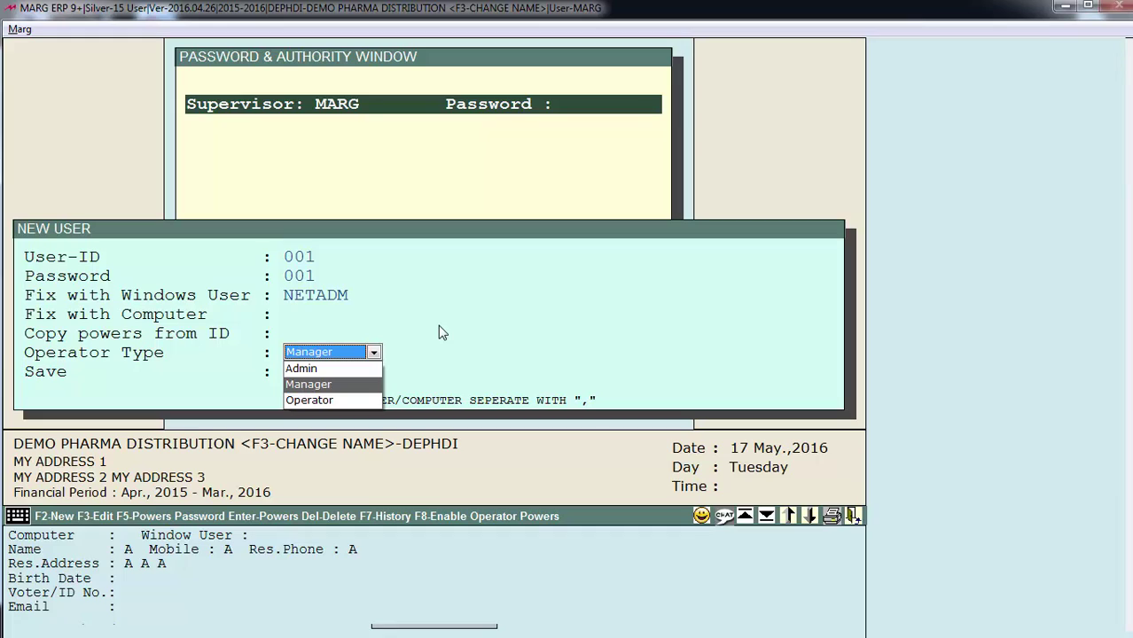
pyautogui.press('Down')
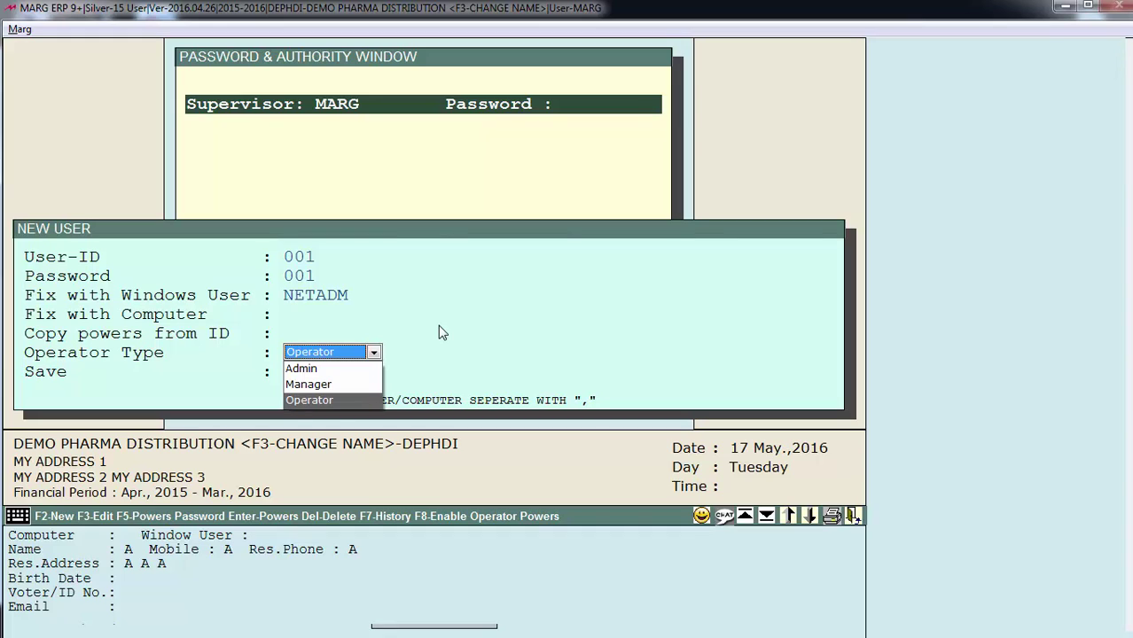
pyautogui.press('Return')
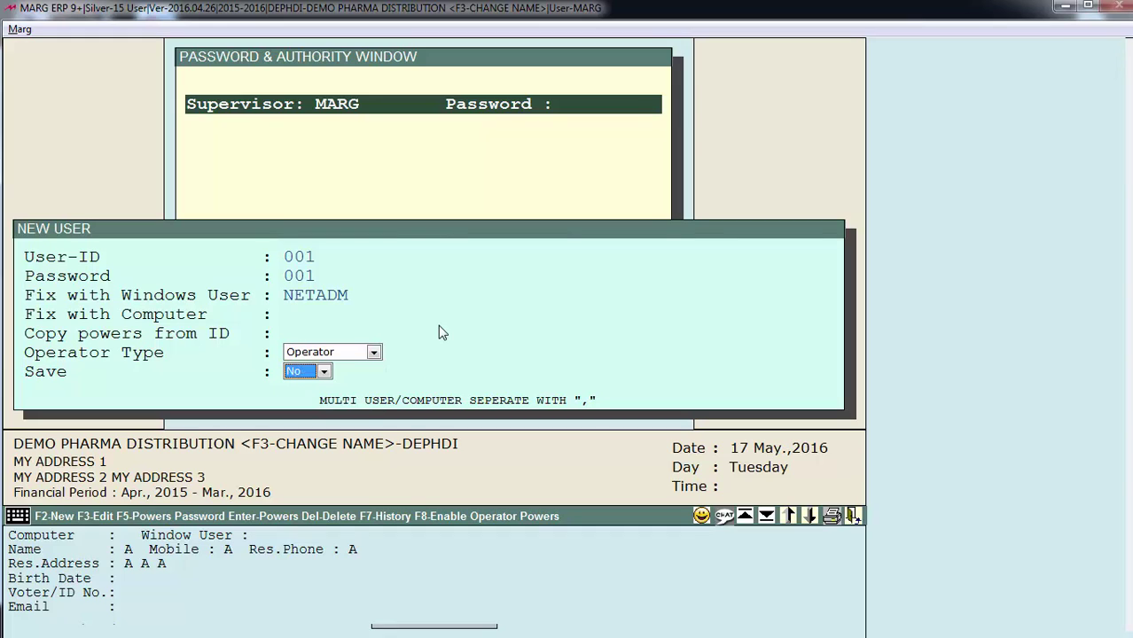
pyautogui.hotkey('alt', 'Down')
pyautogui.press('Up')
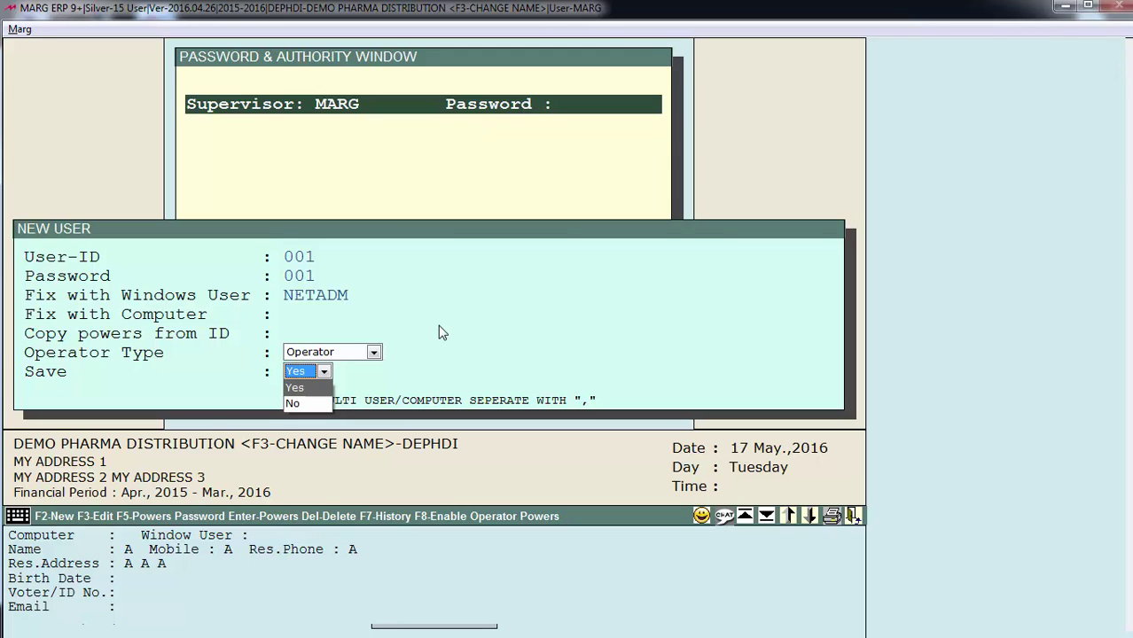
pyautogui.press('Return')
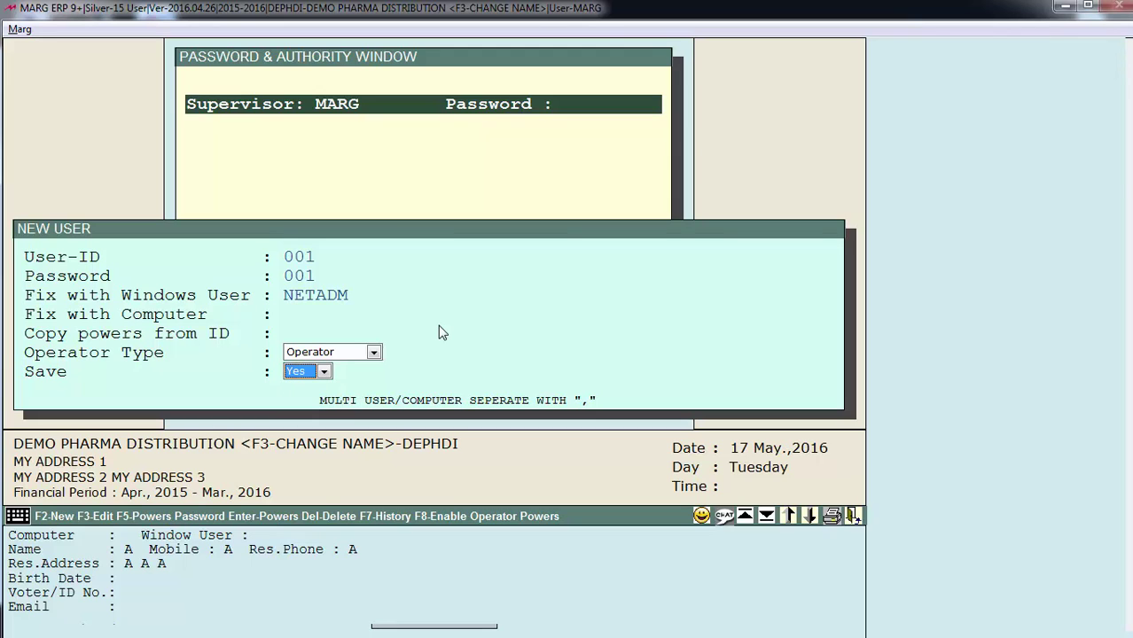
pyautogui.press('Return')
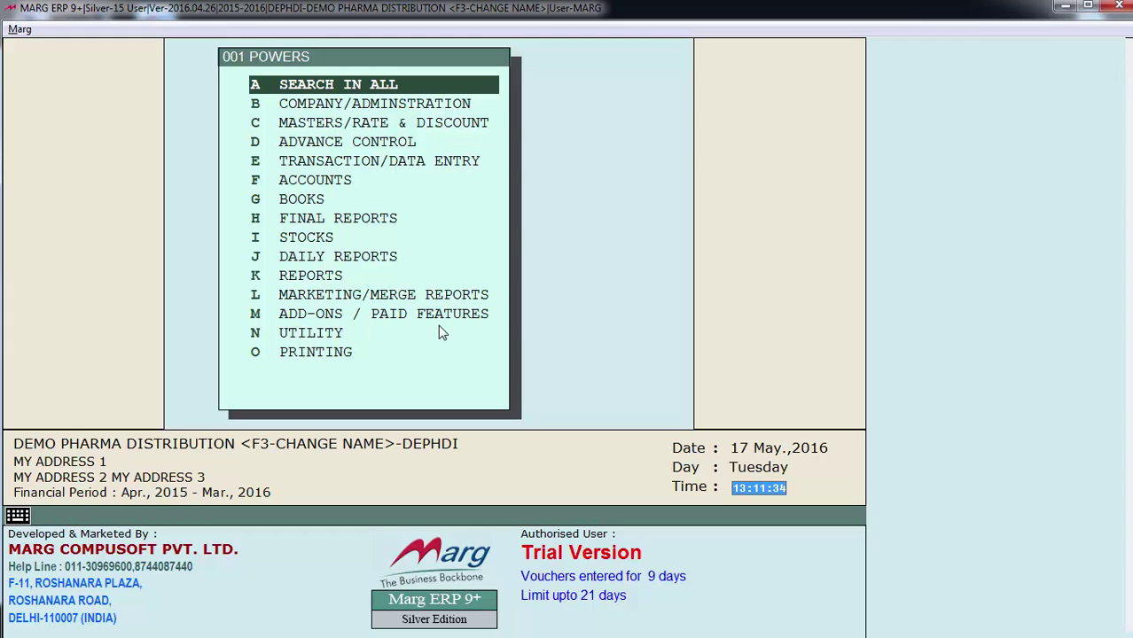
# Under B Company/Administration, set Marg Gateway to N for user 001 and exit the page
pyautogui.press('Down')
pyautogui.press('Down')
pyautogui.press('Down')
pyautogui.press('Down')
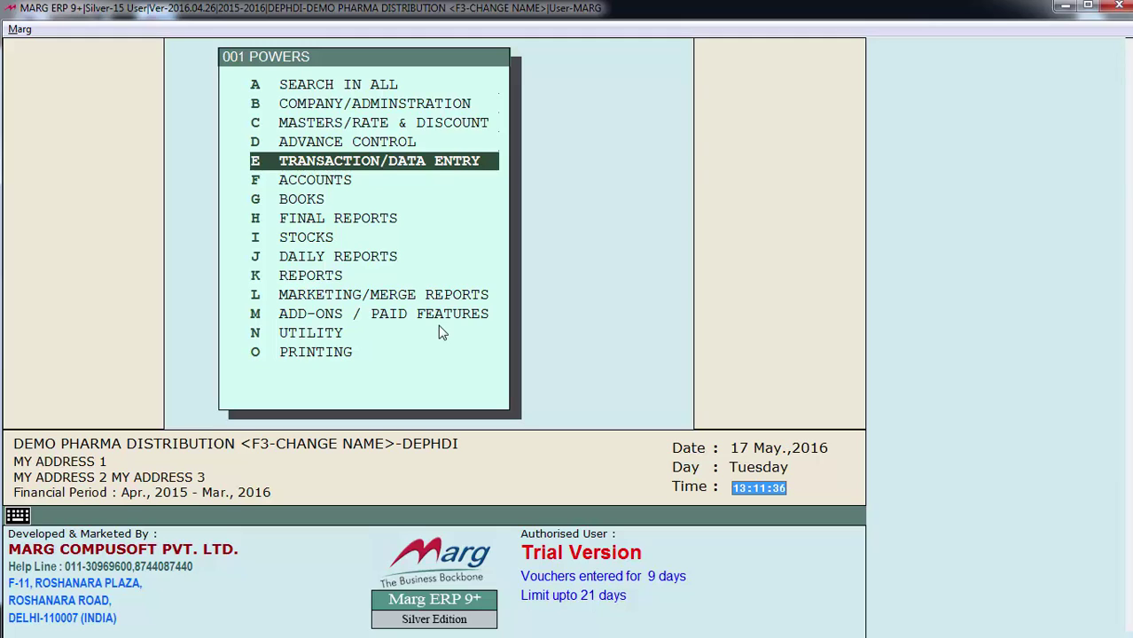
pyautogui.press('Down')
pyautogui.press('Down')
pyautogui.press('Down')
pyautogui.press('Down')
pyautogui.press('Down')
pyautogui.press('Down')
pyautogui.press('Down')
pyautogui.press('Down')
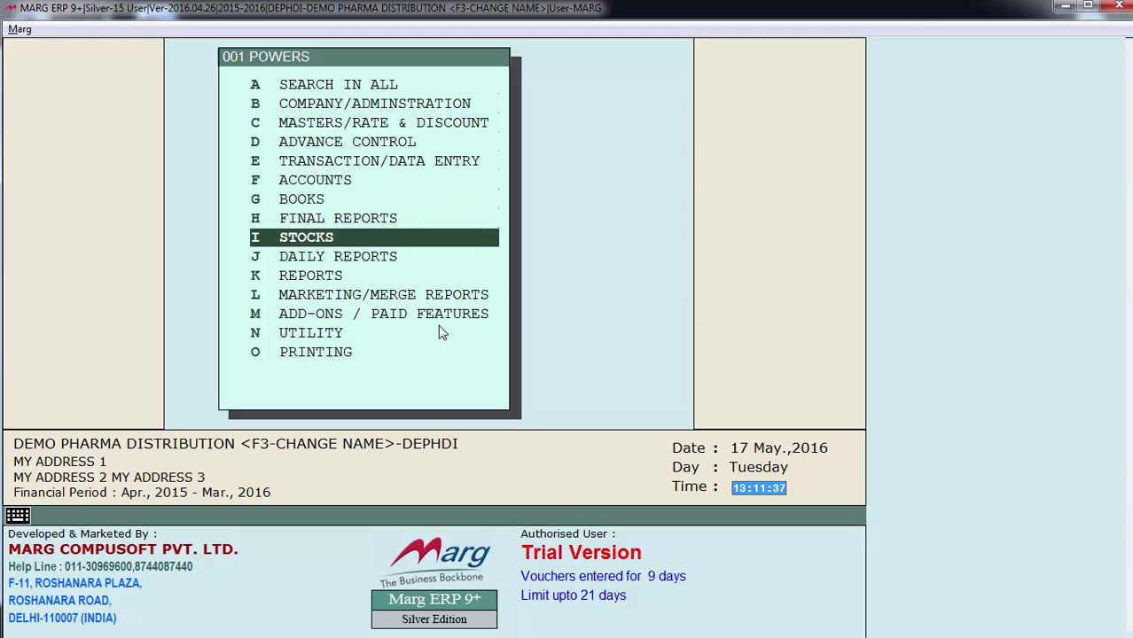
pyautogui.press('Up')
pyautogui.press('Up')
pyautogui.press('Up')
pyautogui.press('Up')
pyautogui.press('Up')
pyautogui.press('Up')
pyautogui.press('Up')
pyautogui.press('Up')
pyautogui.press('Up')
pyautogui.press('Up')
pyautogui.press('Up')
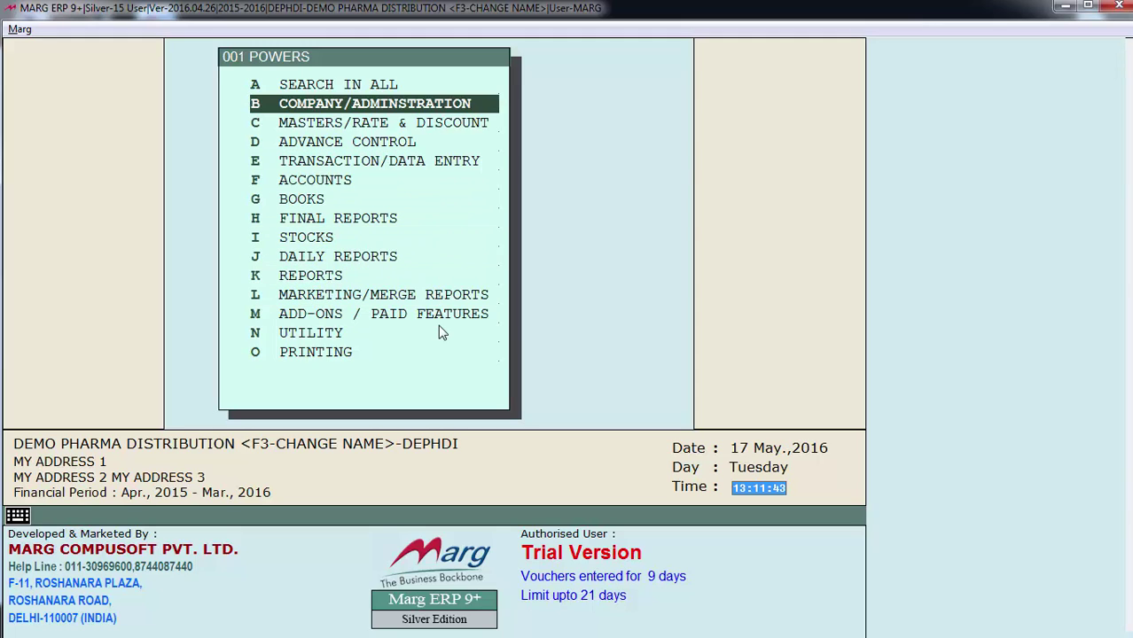
pyautogui.press('Up')
pyautogui.press('Up')
pyautogui.press('Down')
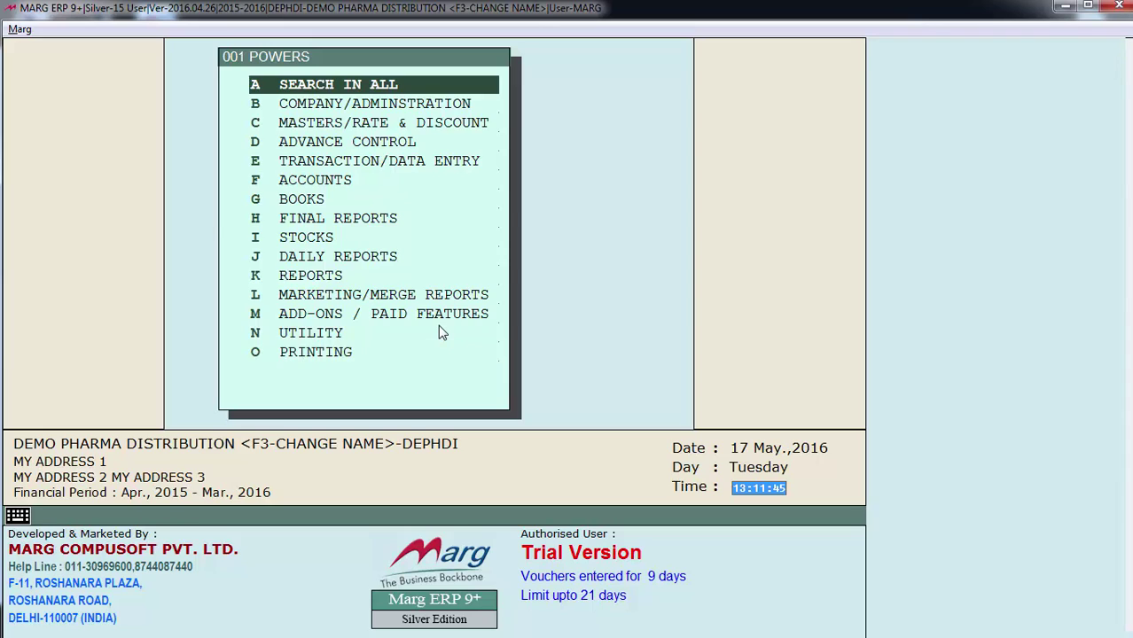
pyautogui.press('Return')
pyautogui.press('Return')
pyautogui.press('Return')
pyautogui.press('Return')
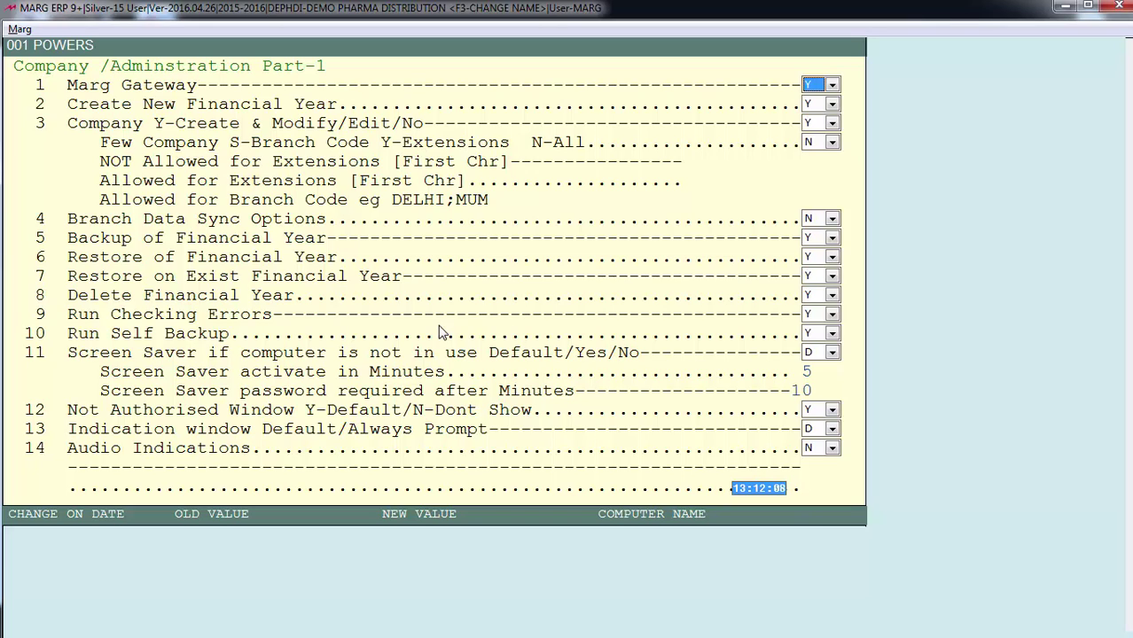
pyautogui.hotkey('alt', 'Down')
pyautogui.press('Down')
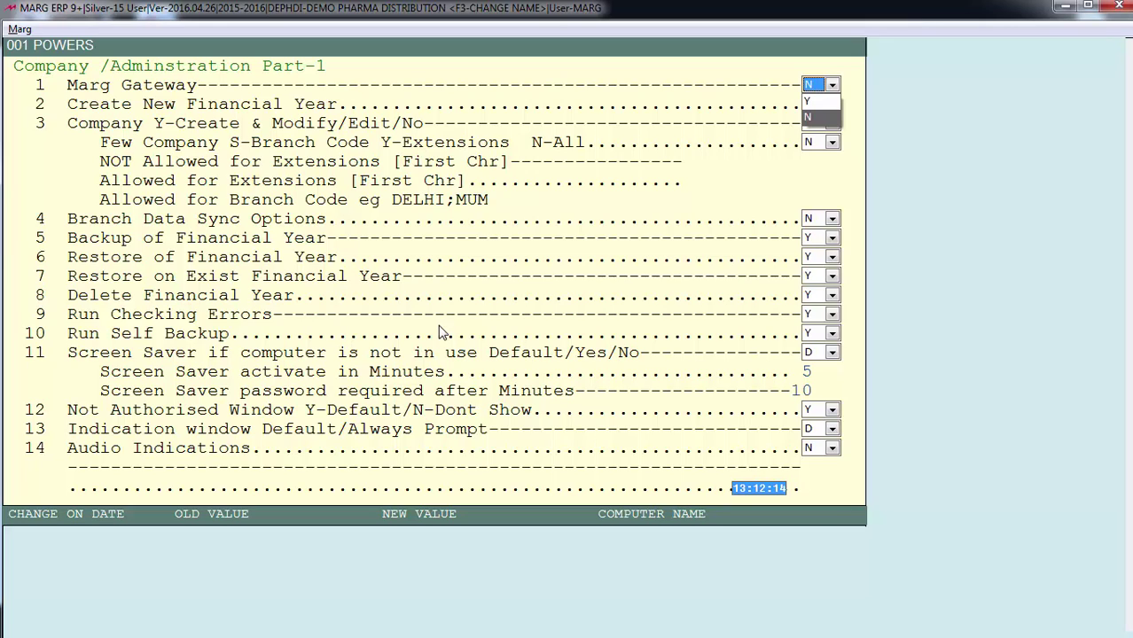
pyautogui.press('Return')
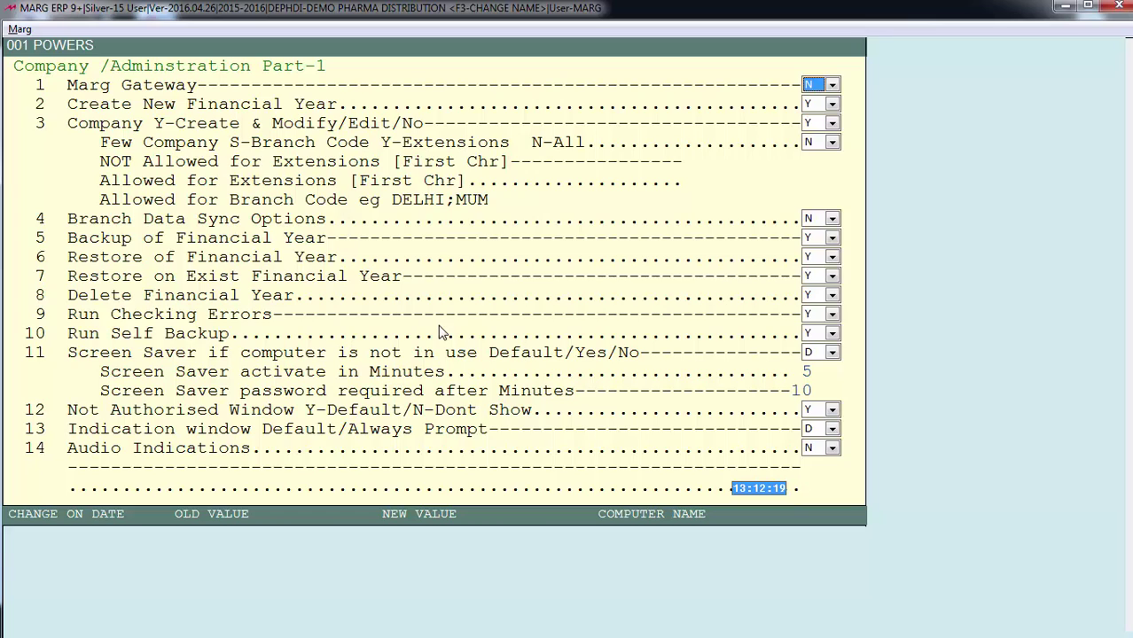
pyautogui.press('Escape')
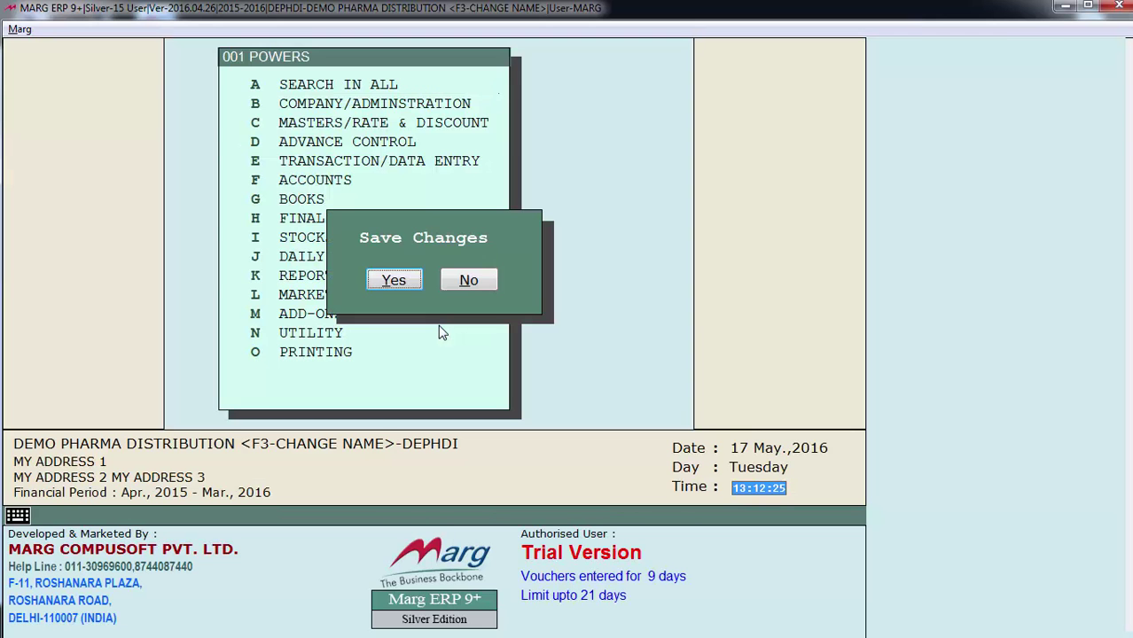
# Save 001's powers and quit the Password & Authority window to the dashboard
pyautogui.press('Return')
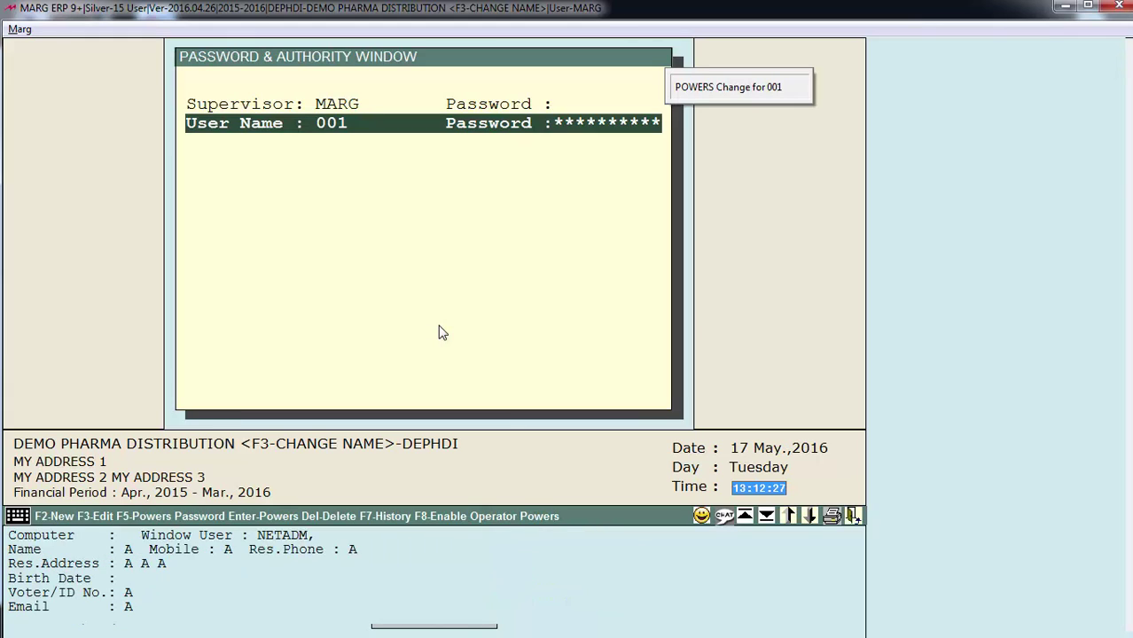
pyautogui.press('Escape')
pyautogui.press('Right')
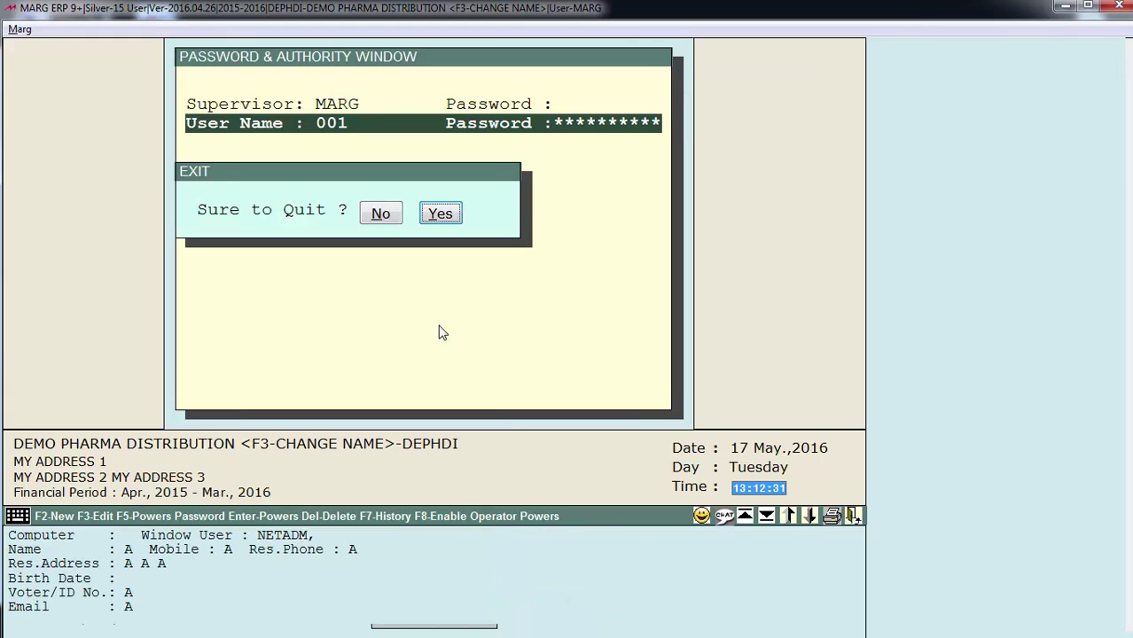
pyautogui.press('Return')
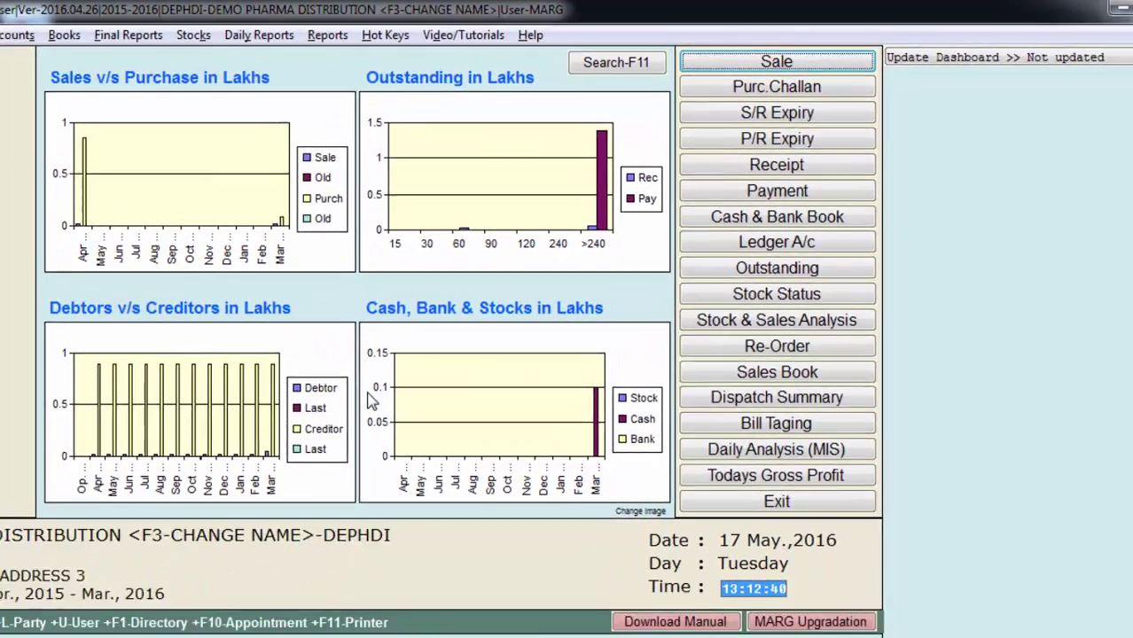
# Change user to 001, entering its user ID and password
pyautogui.hotkey('ctrl', 'u')
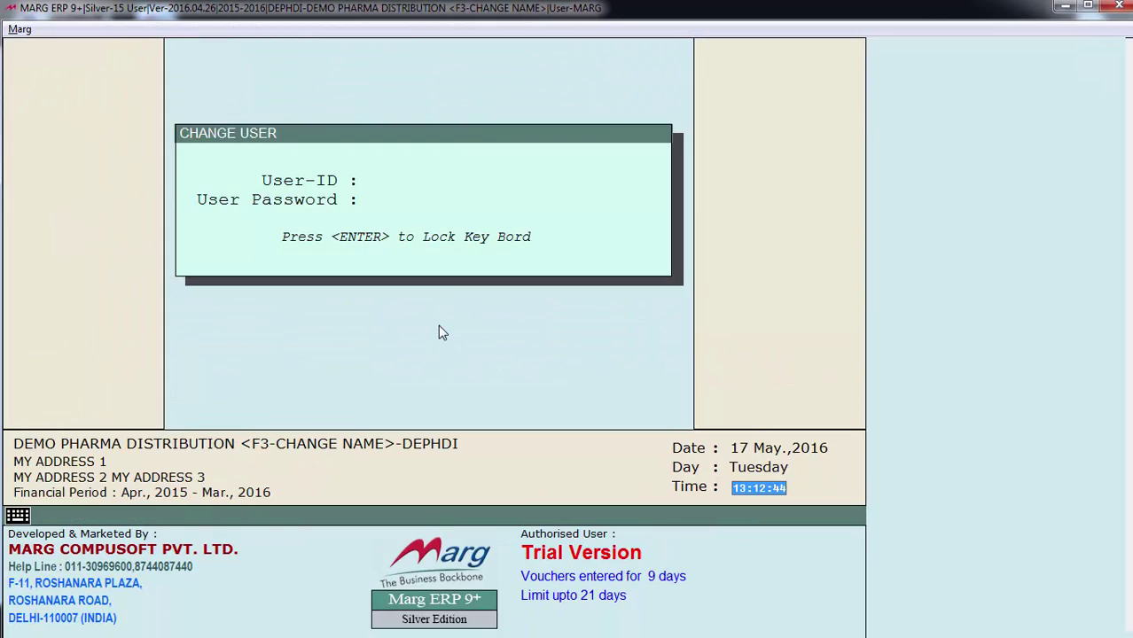
pyautogui.write('***')
pyautogui.press('Return')
pyautogui.write('***')
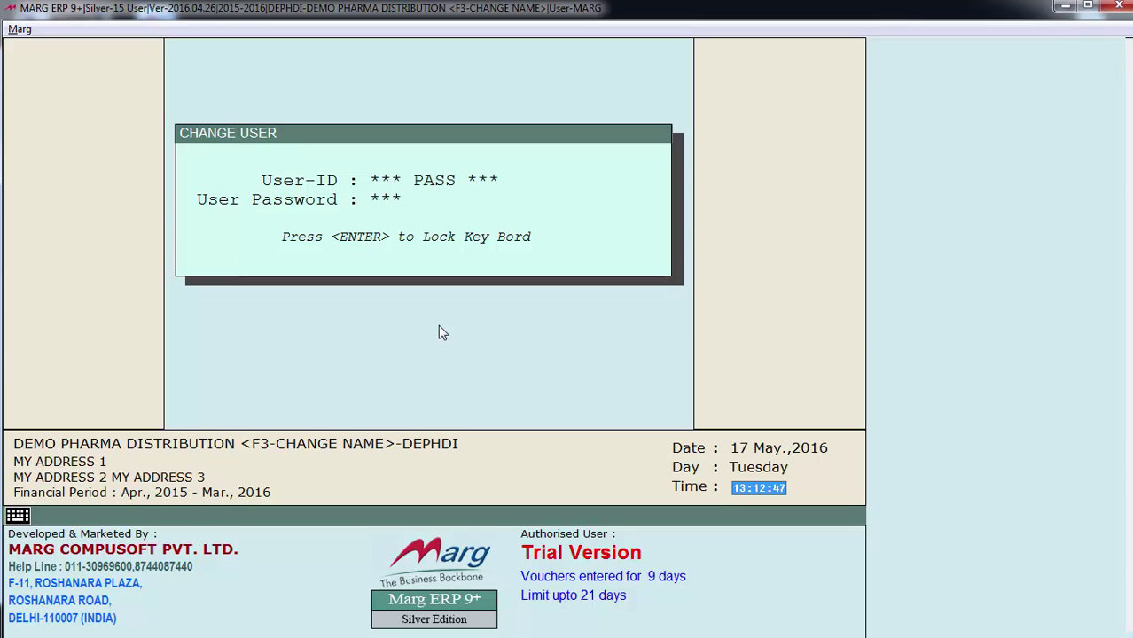
pyautogui.press('Return')
pyautogui.press('Return')
pyautogui.press('Return')
pyautogui.press('Return')
pyautogui.press('Return')
pyautogui.press('Return')
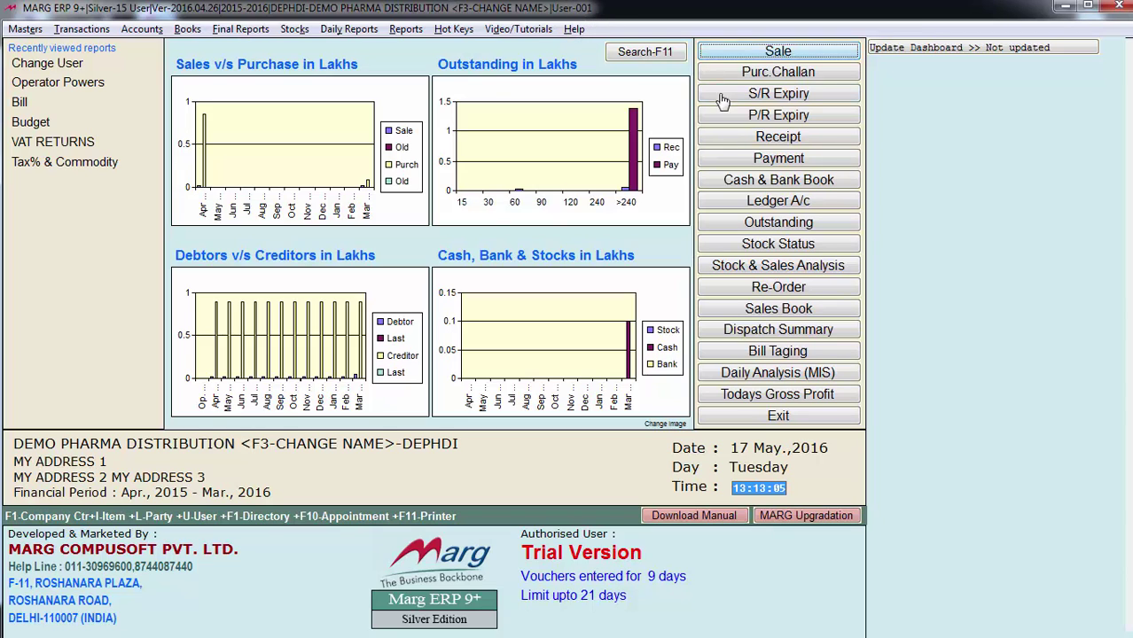
# Exit the dashboard and open DEMO PHARMA DISTRIBUTION's Marg Gateway option as user 001
pyautogui.click(777, 415)
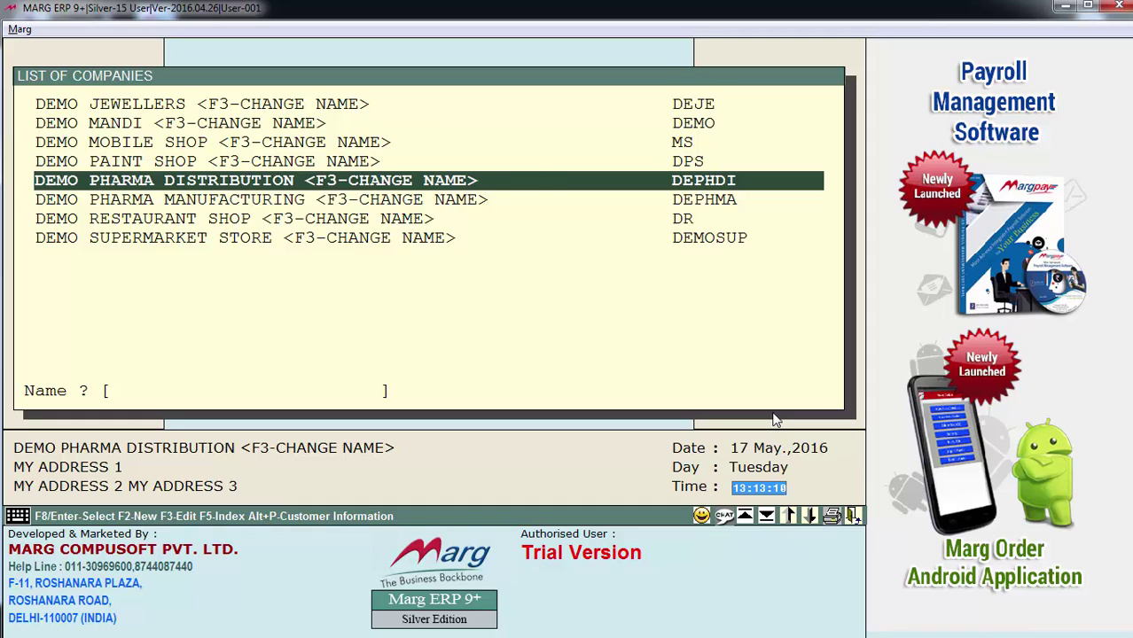
pyautogui.press('Return')
pyautogui.press('Return')
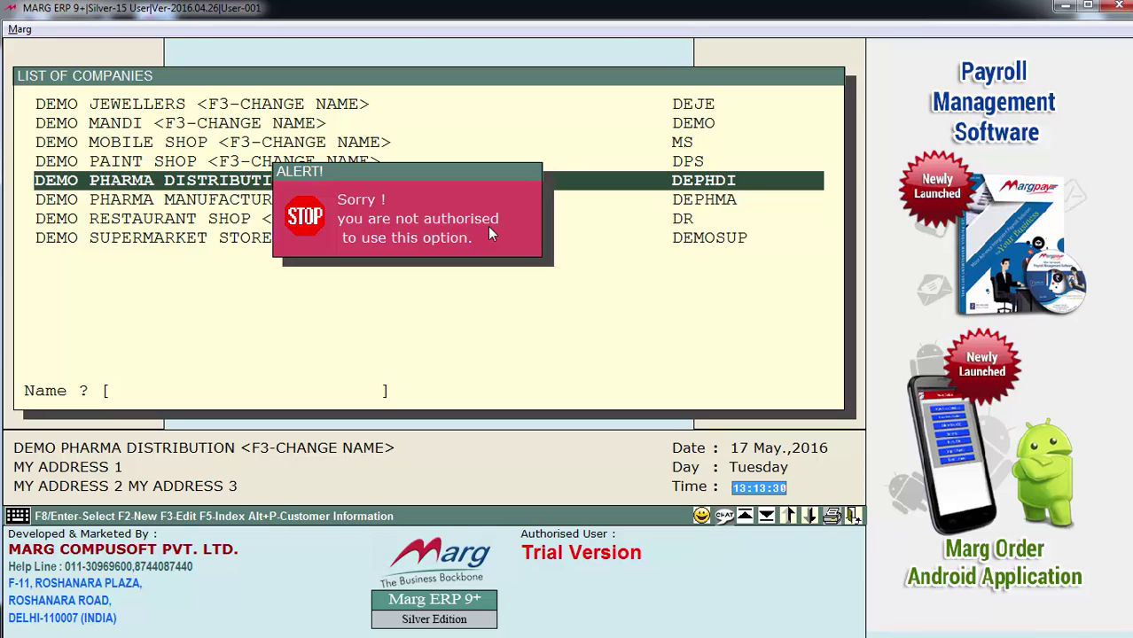
# Dismiss the Sorry alert and change user back to the MARG supervisor login
pyautogui.press('Return')
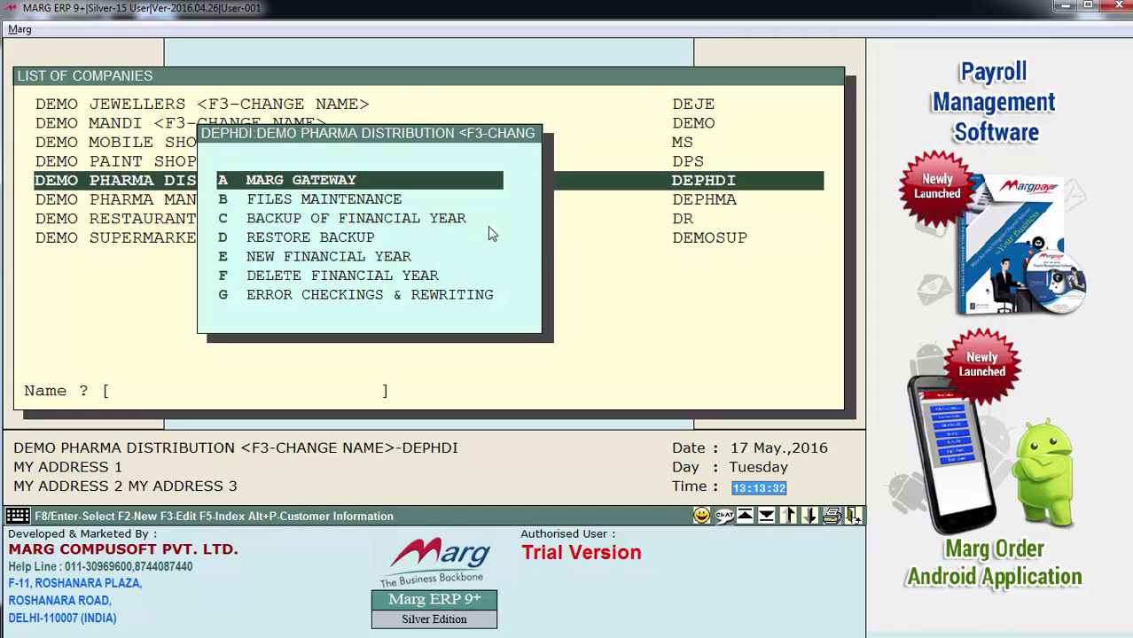
pyautogui.hotkey('ctrl', 'u')
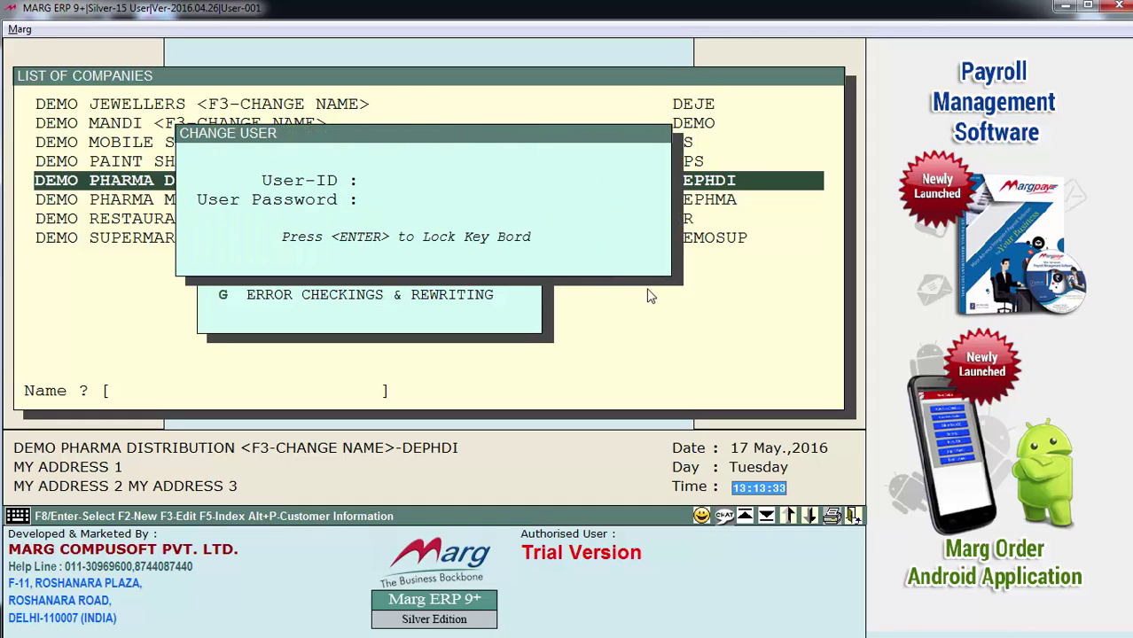
pyautogui.write('****')
pyautogui.press('Return')
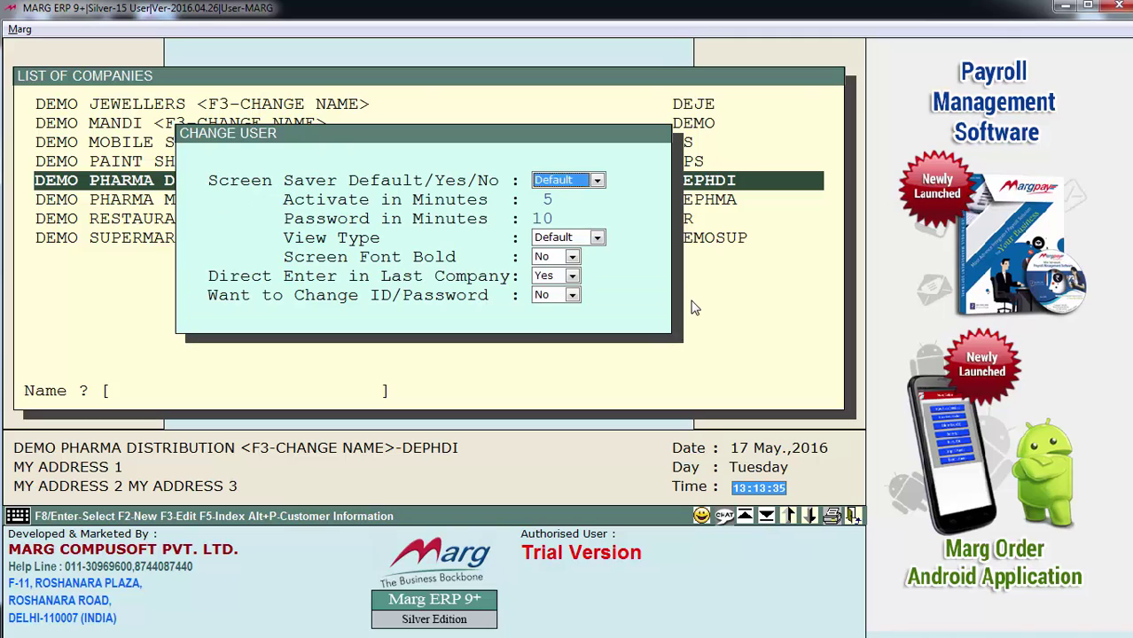
pyautogui.press('Return')
pyautogui.press('Return')
pyautogui.press('Return')
pyautogui.press('Return')
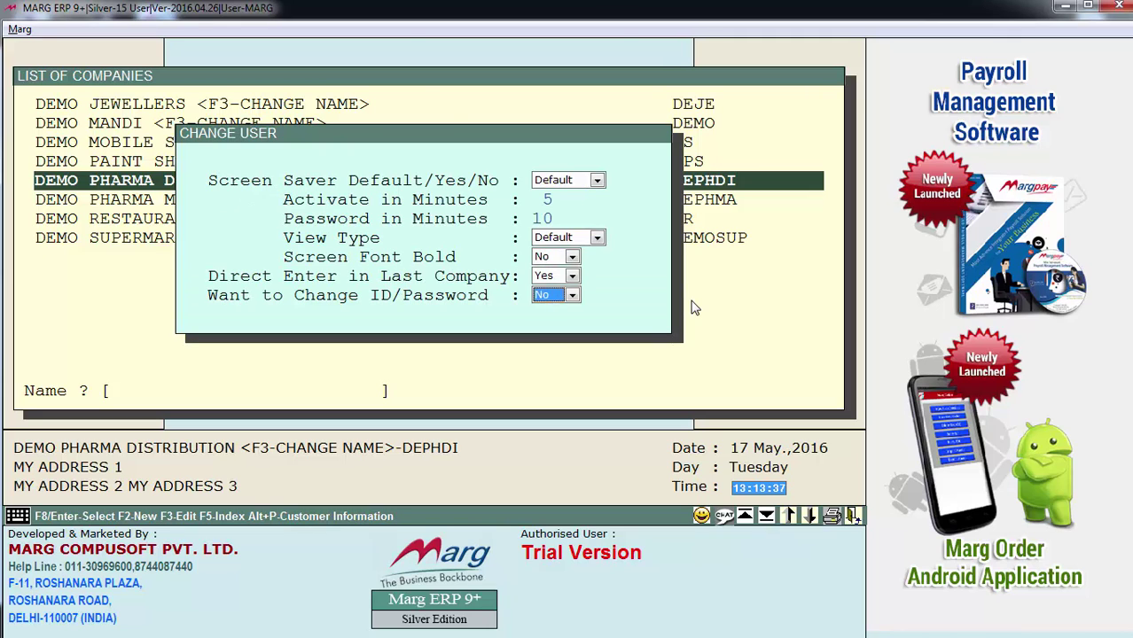
pyautogui.press('Return')
pyautogui.press('Return')
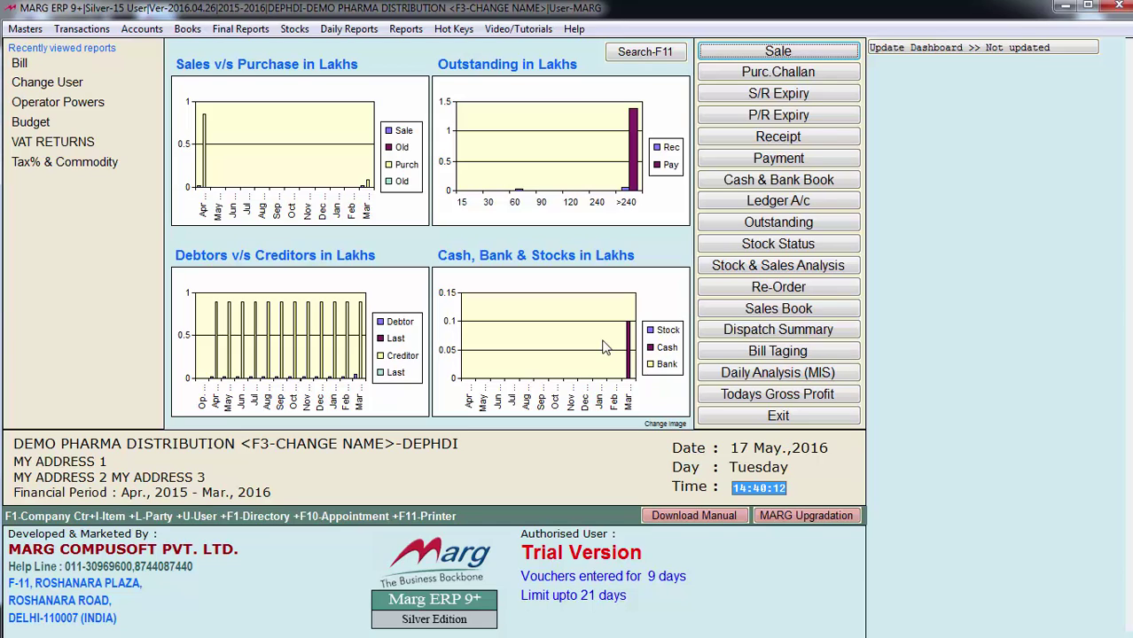
# Open Operator Powers from Masters and bring up operator 001's power categories
pyautogui.hotkey('alt', 'm')
pyautogui.press('Down')
pyautogui.press('Down')
pyautogui.press('Down')
pyautogui.press('Down')
pyautogui.press('Down')
pyautogui.press('Down')
pyautogui.press('Down')
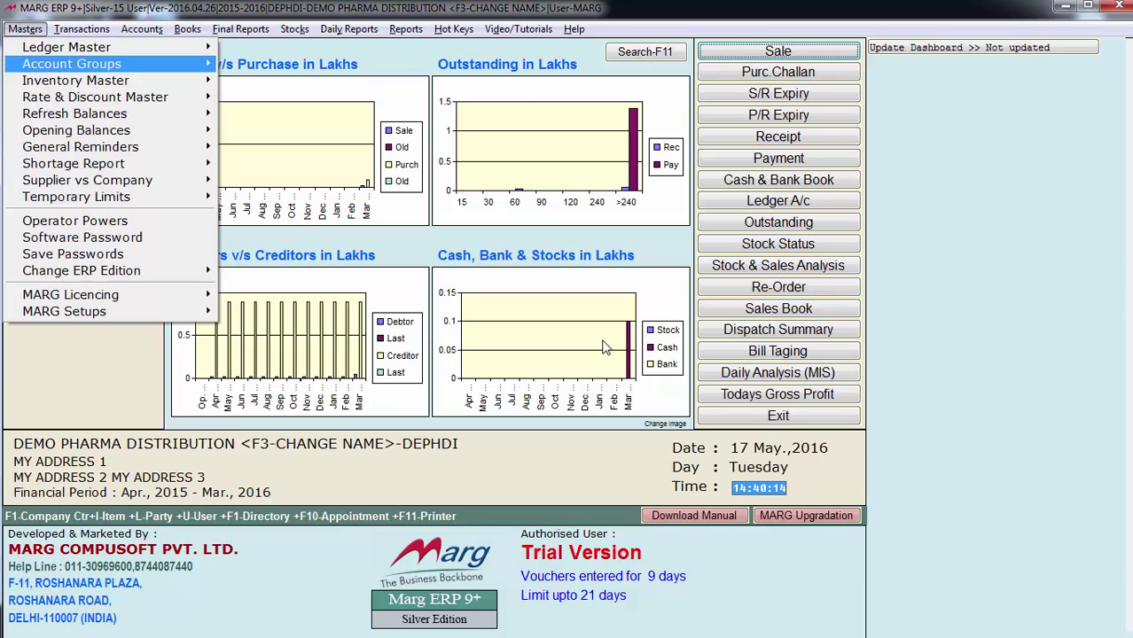
pyautogui.press('Down')
pyautogui.press('Down')
pyautogui.press('Return')
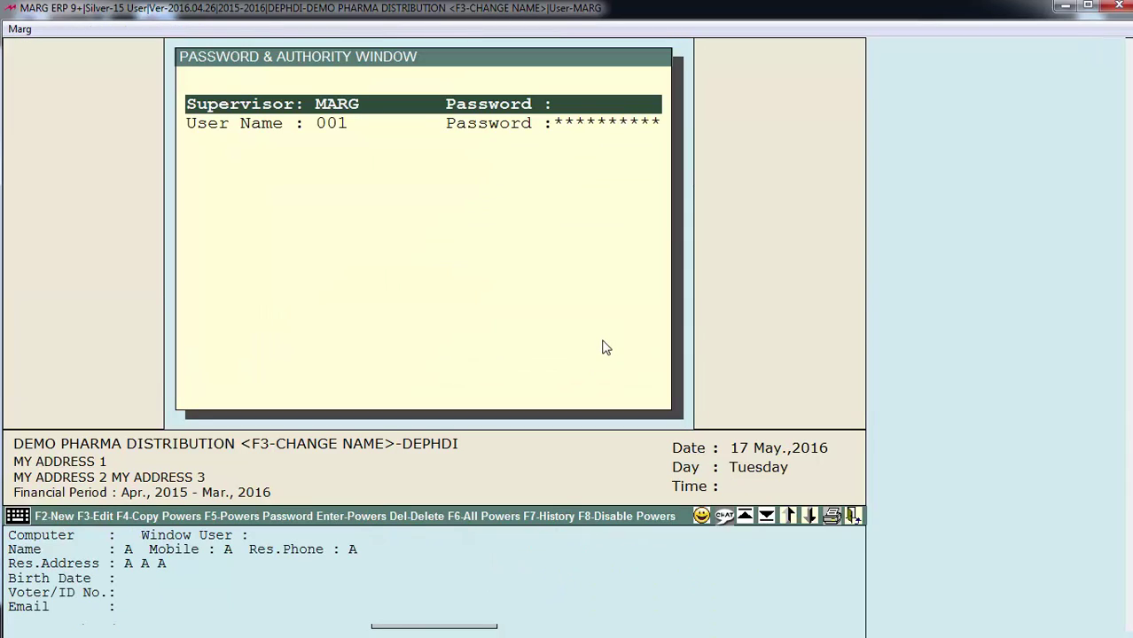
pyautogui.press('Down')
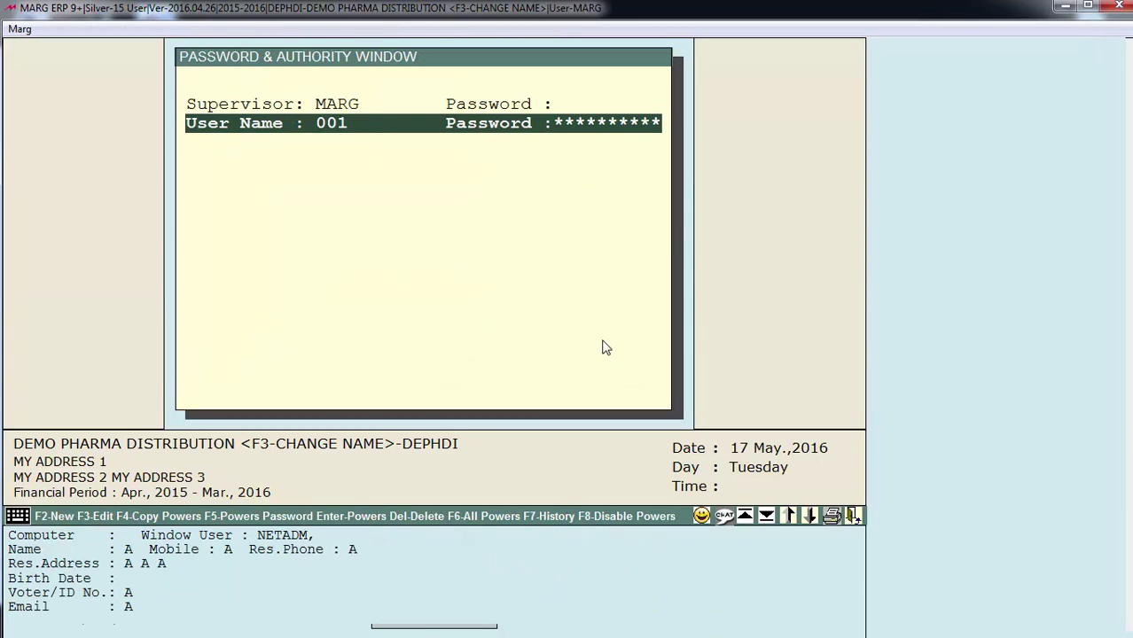
pyautogui.press('Return')
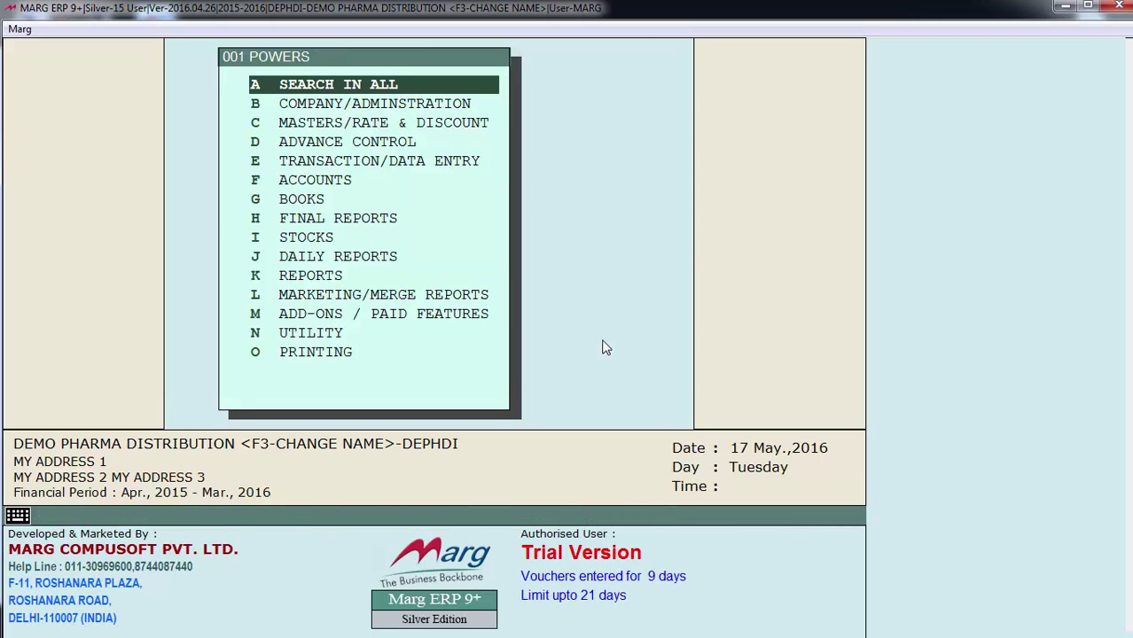
# Search GATEWAY, set Marg Gateway back to Y, and save the change
pyautogui.press('Return')
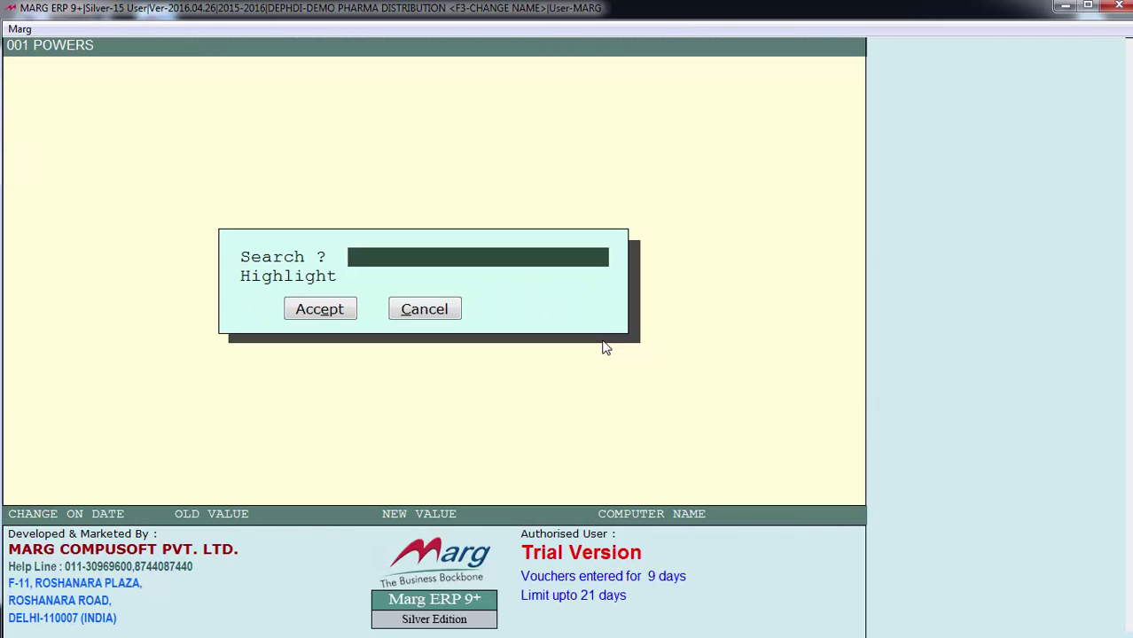
pyautogui.write('GATEWAY')
pyautogui.press('Return')
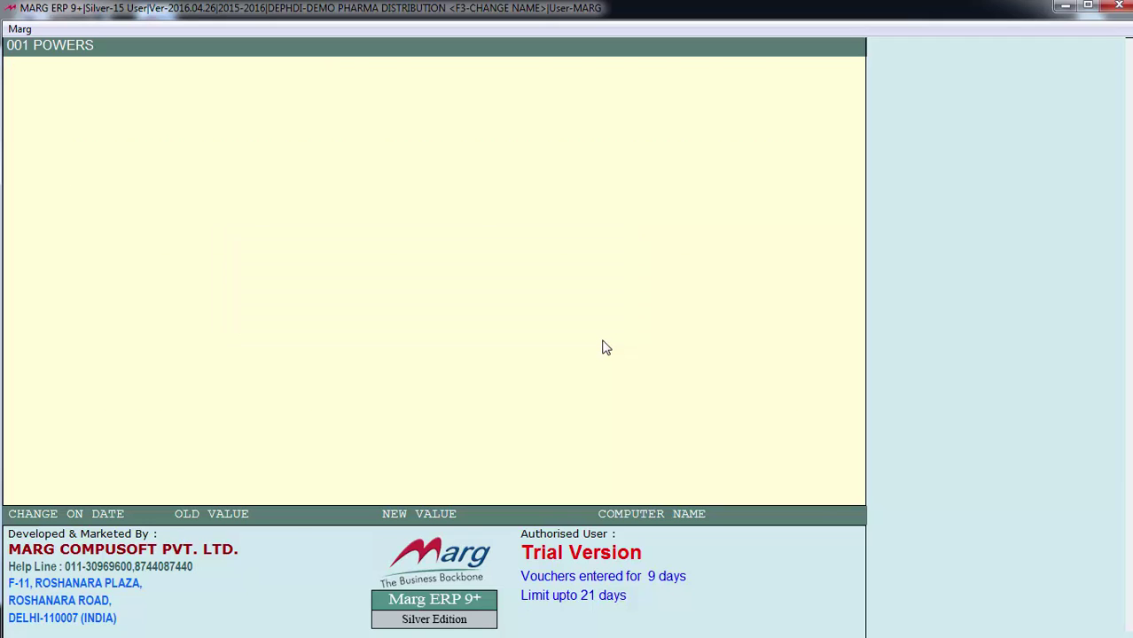
pyautogui.press('Up')
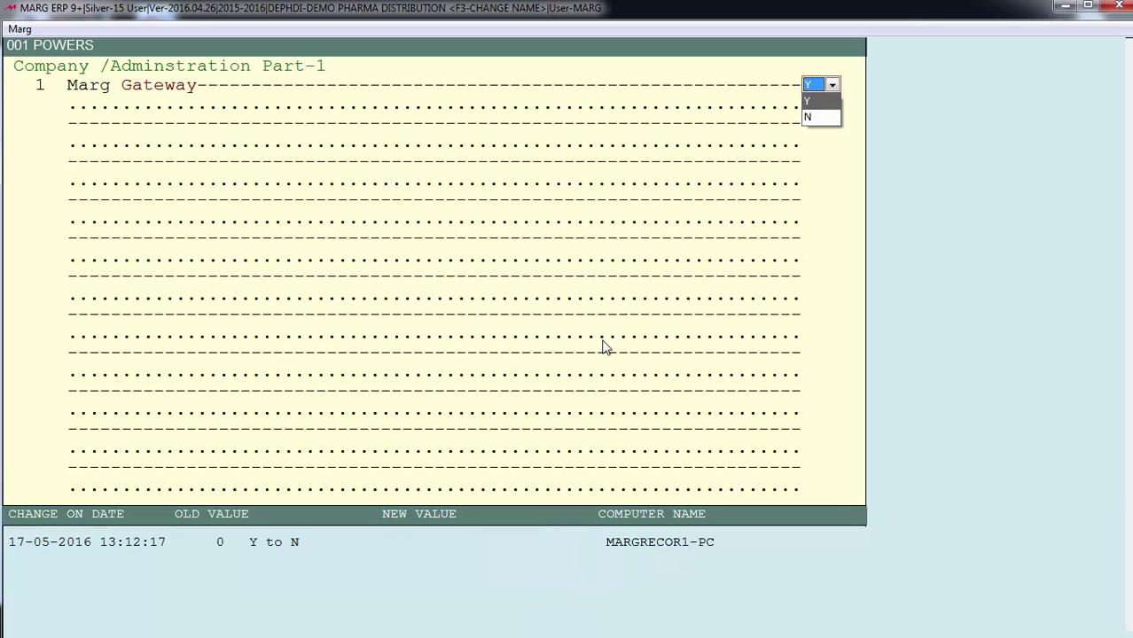
pyautogui.press('Return')
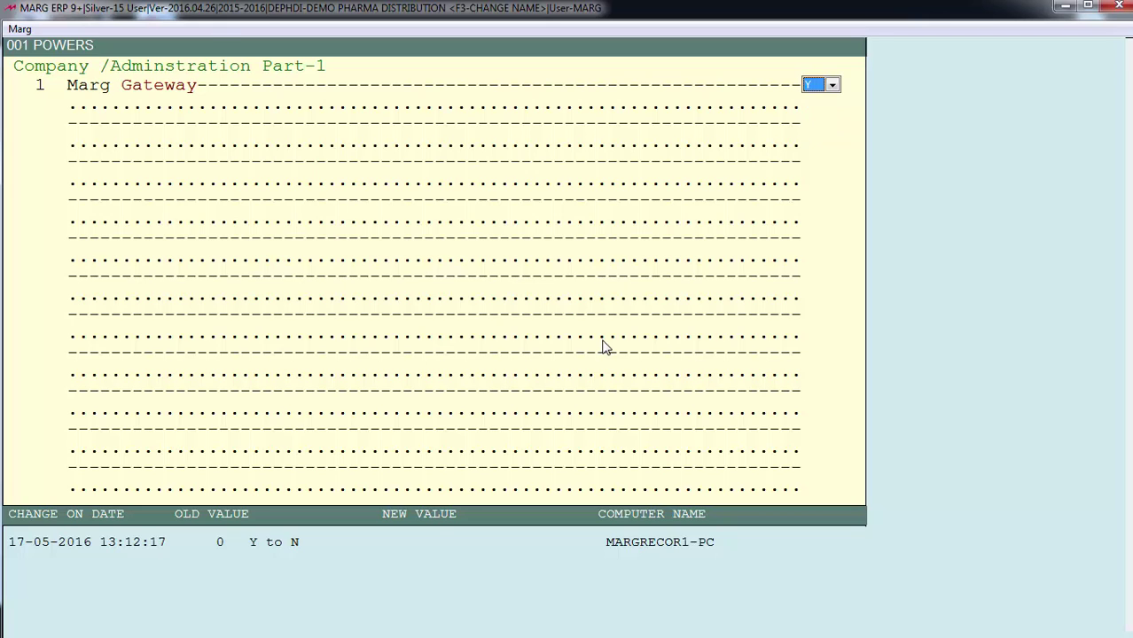
pyautogui.press('Escape')
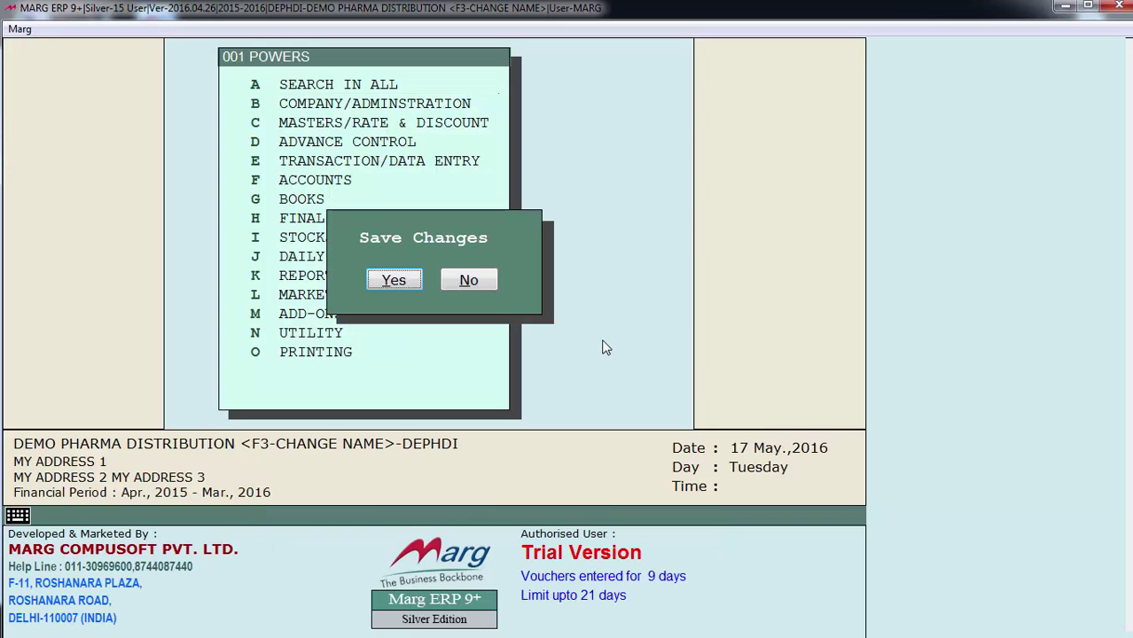
pyautogui.press('Return')
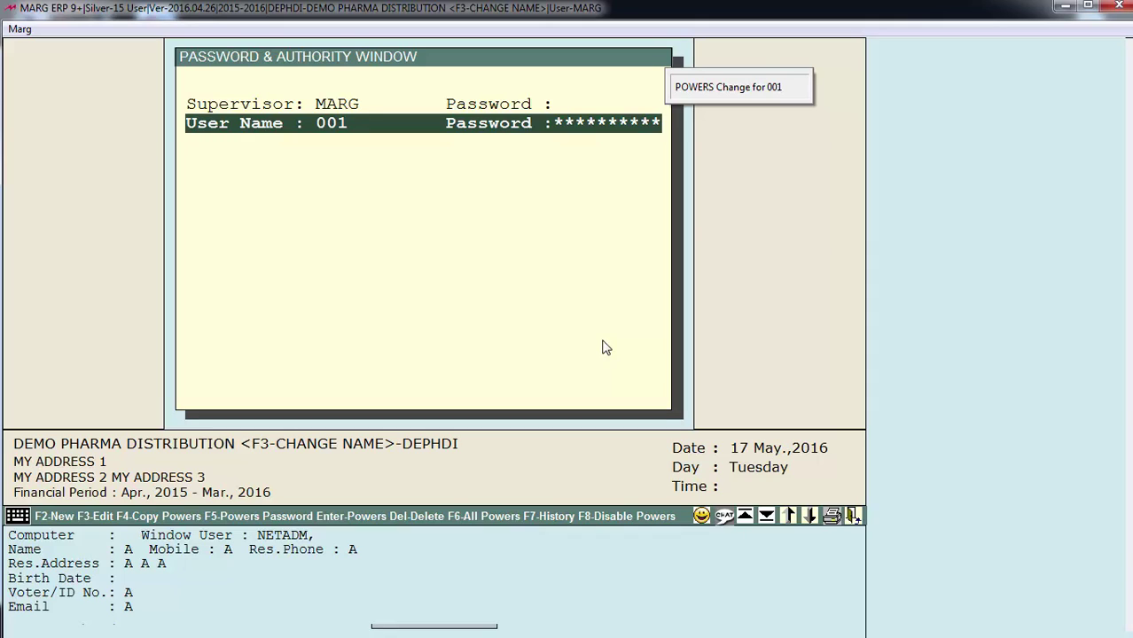
# Create user 002 with Operator type and save it
pyautogui.press('F2')
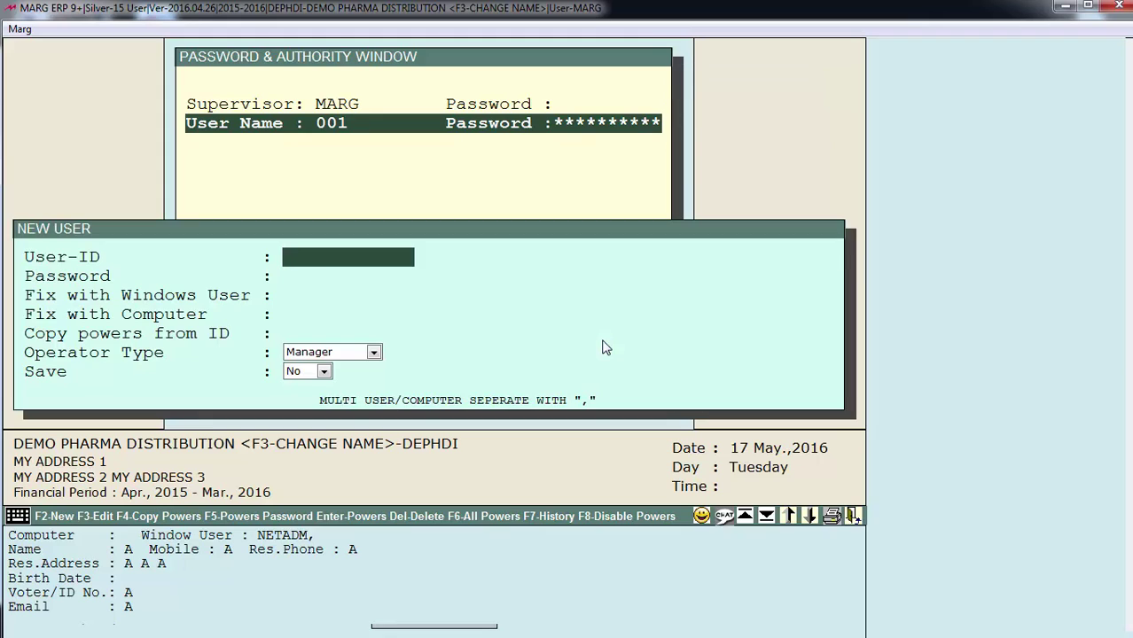
pyautogui.write('002')
pyautogui.press('Return')
pyautogui.press('Return')
pyautogui.press('Return')
pyautogui.press('Down')
pyautogui.press('Return')
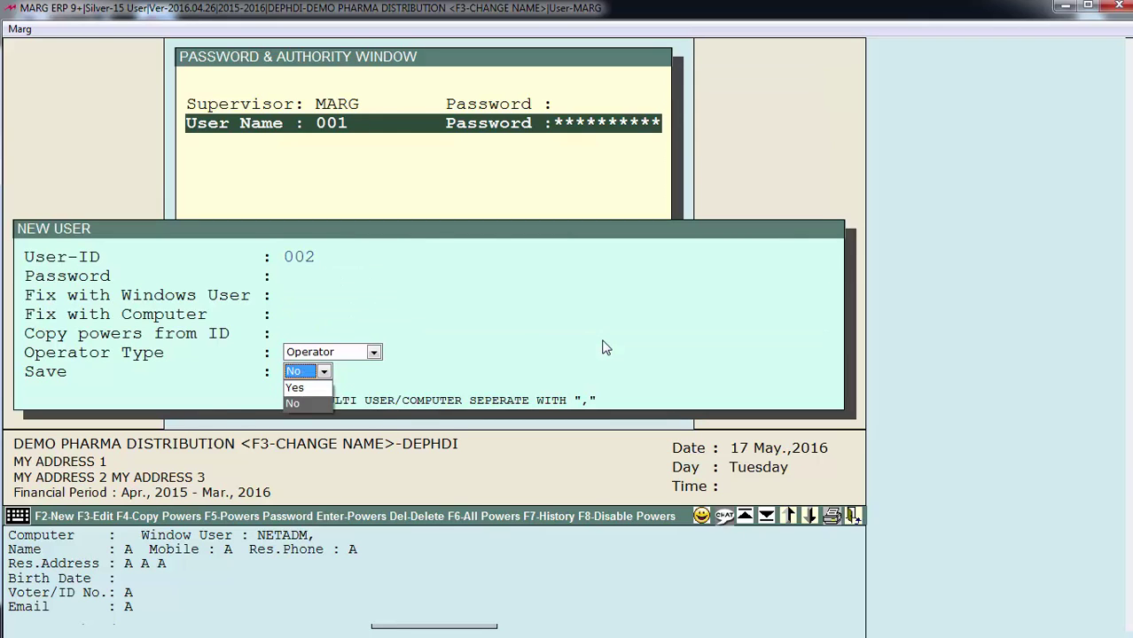
pyautogui.press('Up')
pyautogui.press('Return')
pyautogui.press('Escape')
pyautogui.press('Return')
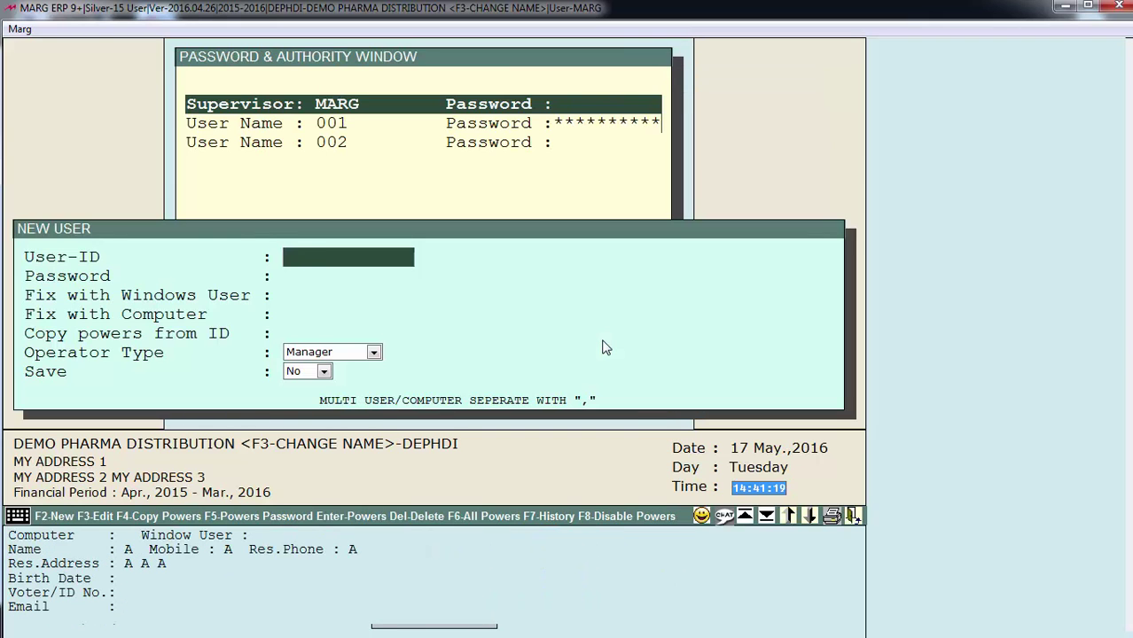
# Create user 003 with Operator type and save it
pyautogui.write('003')
pyautogui.press('Return')
pyautogui.press('Return')
pyautogui.press('Return')
pyautogui.press('Down')
pyautogui.press('Return')
pyautogui.press('Up')
pyautogui.press('Return')
pyautogui.press('Escape')
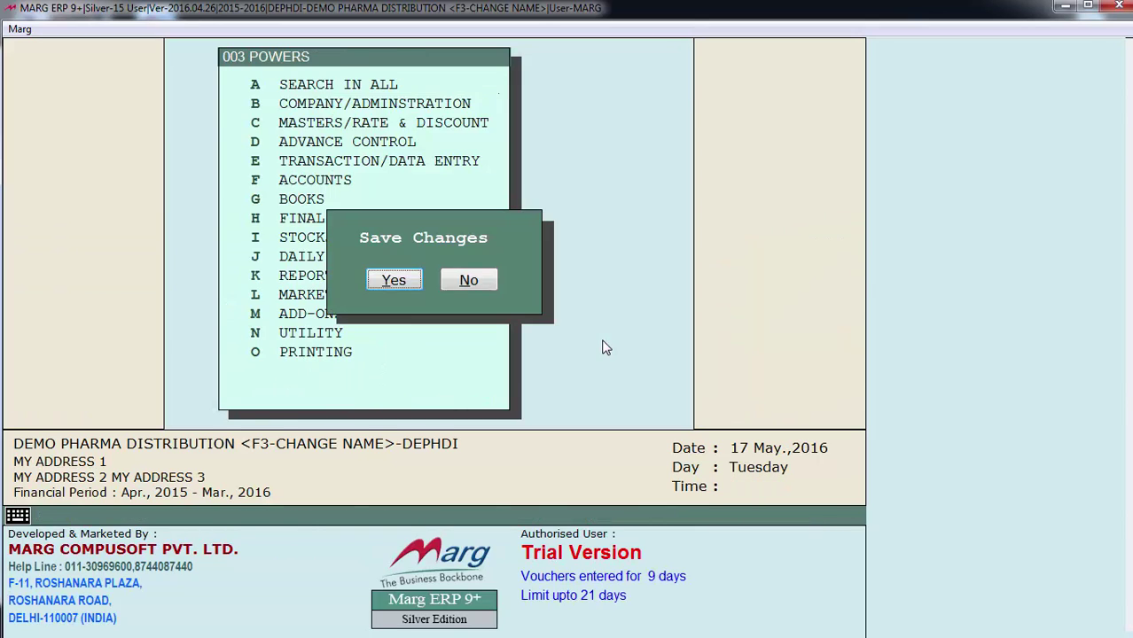
pyautogui.press('Return')
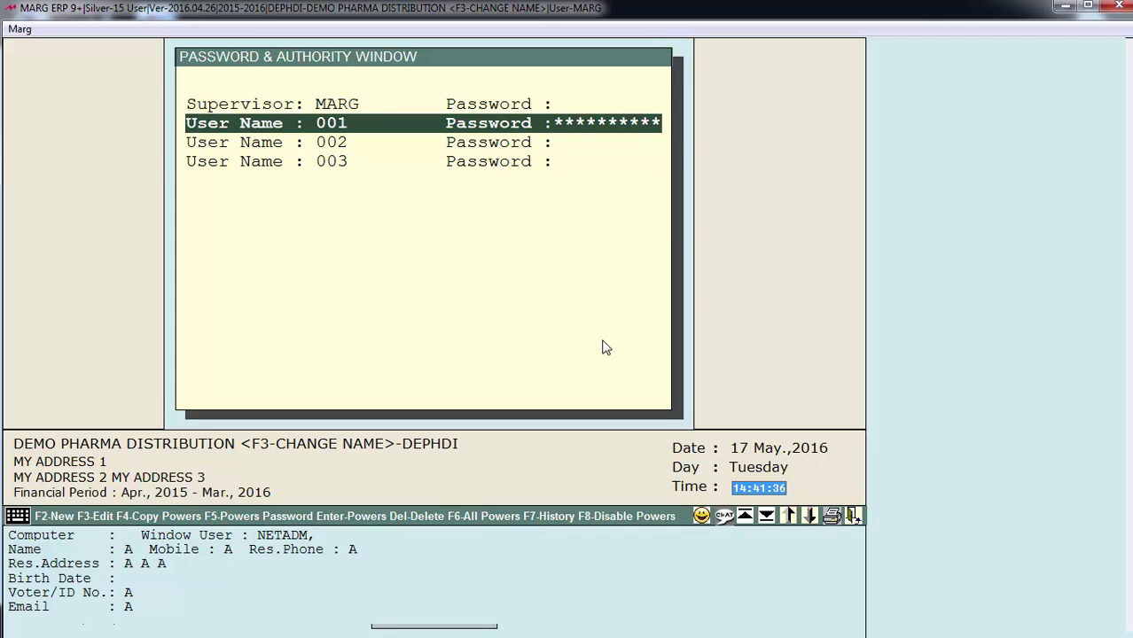
# In the all-powers grid, set row 64 Create New Financial Year to N for operator 002
pyautogui.press('Down')
pyautogui.press('Down')
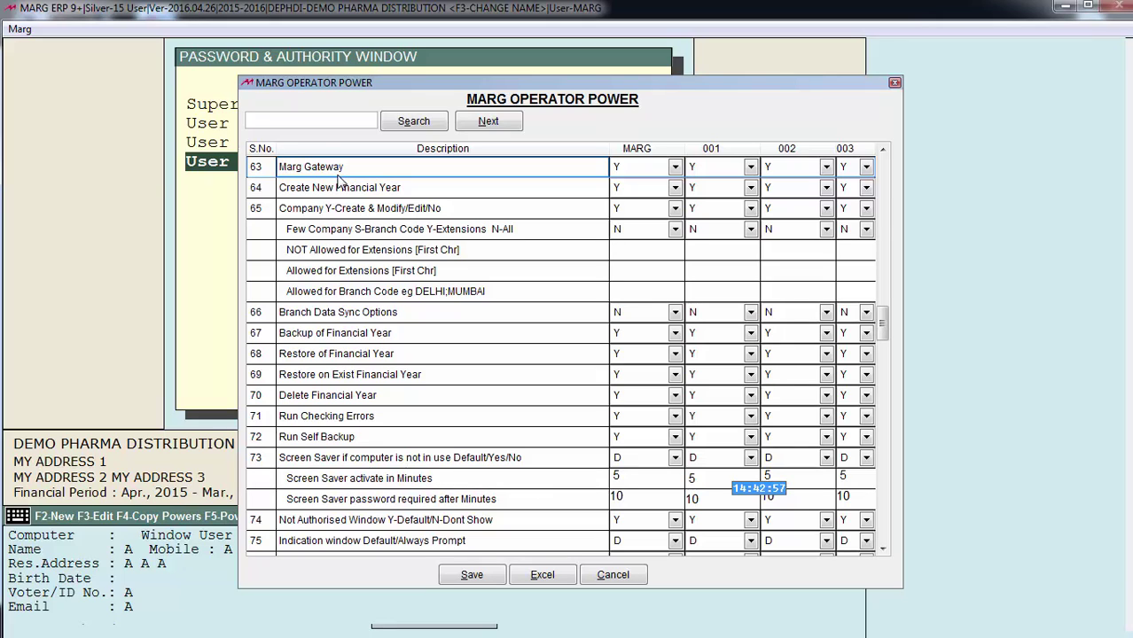
pyautogui.moveTo(376, 187); pyautogui.dragTo(313, 186)
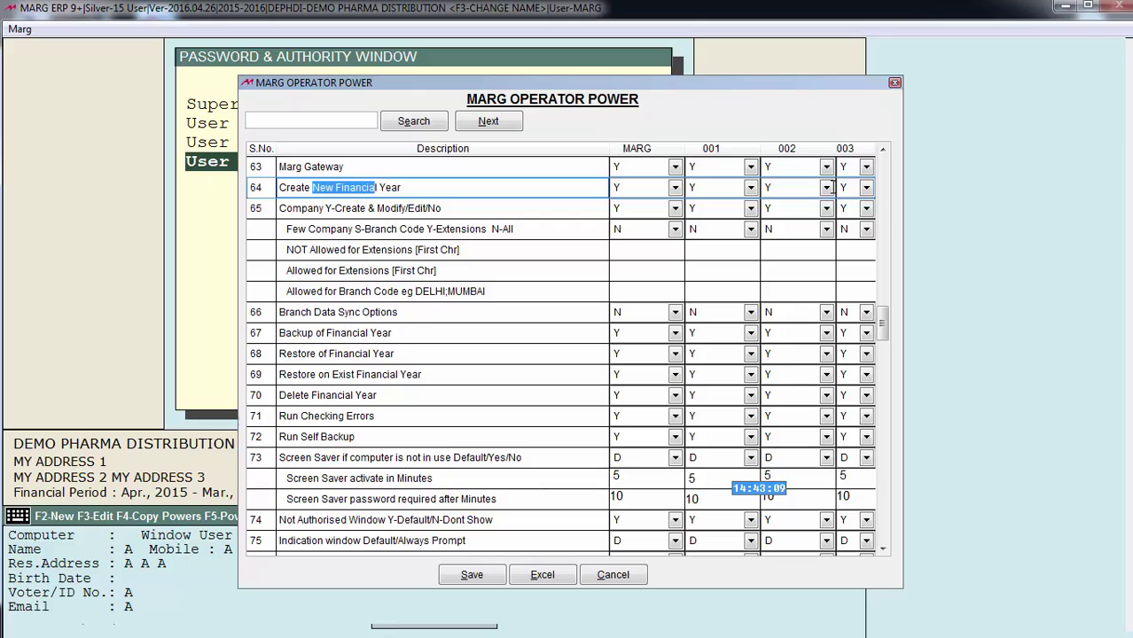
pyautogui.click(826, 188)
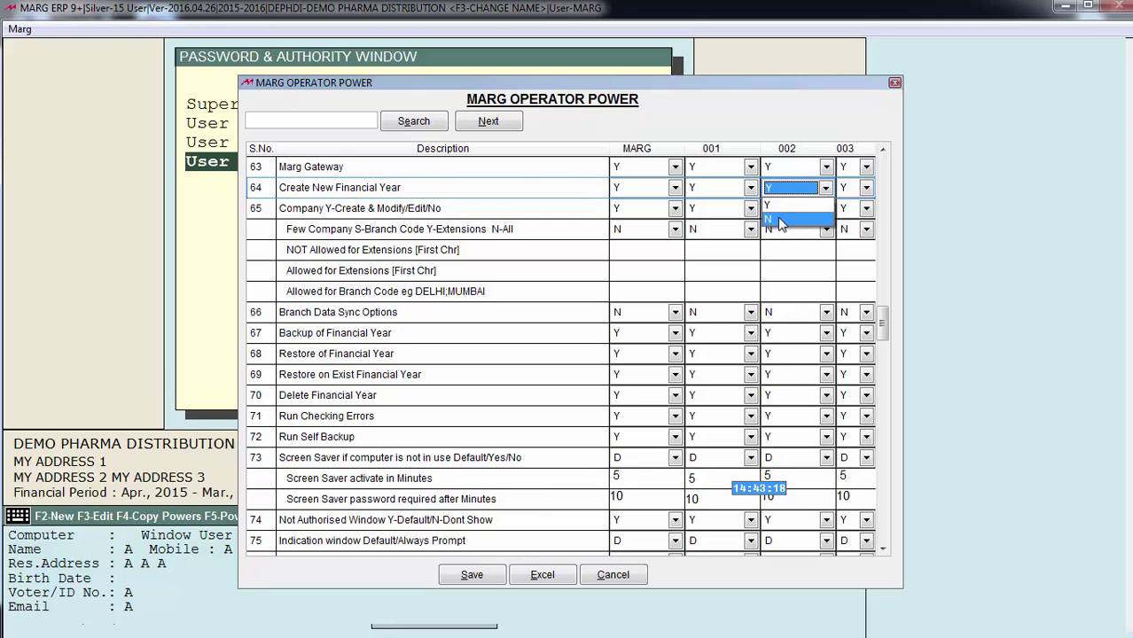
pyautogui.click(780, 220)
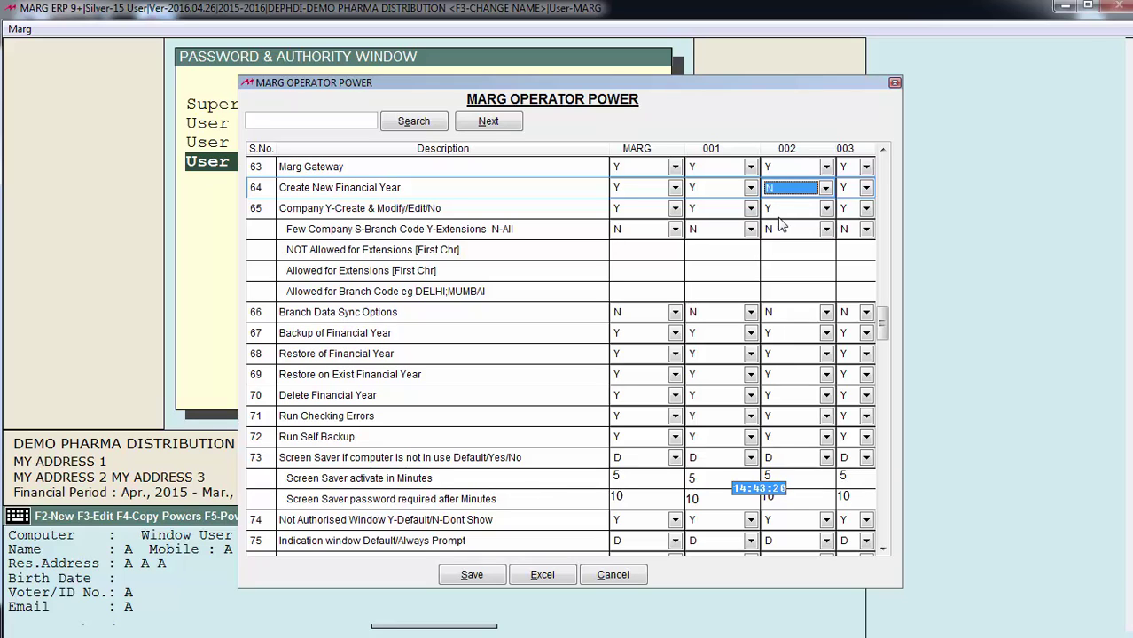
pyautogui.click(324, 118)
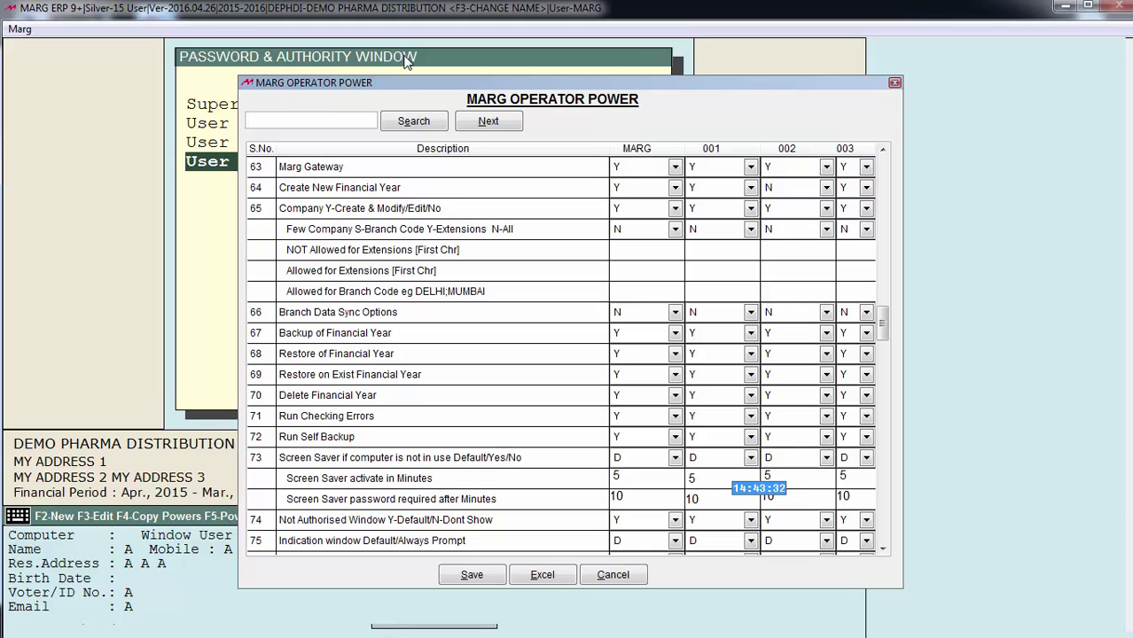
# Search the powers grid for MY, save the changes, and export the grid to Excel
pyautogui.write('MY')
pyautogui.click(409, 124)
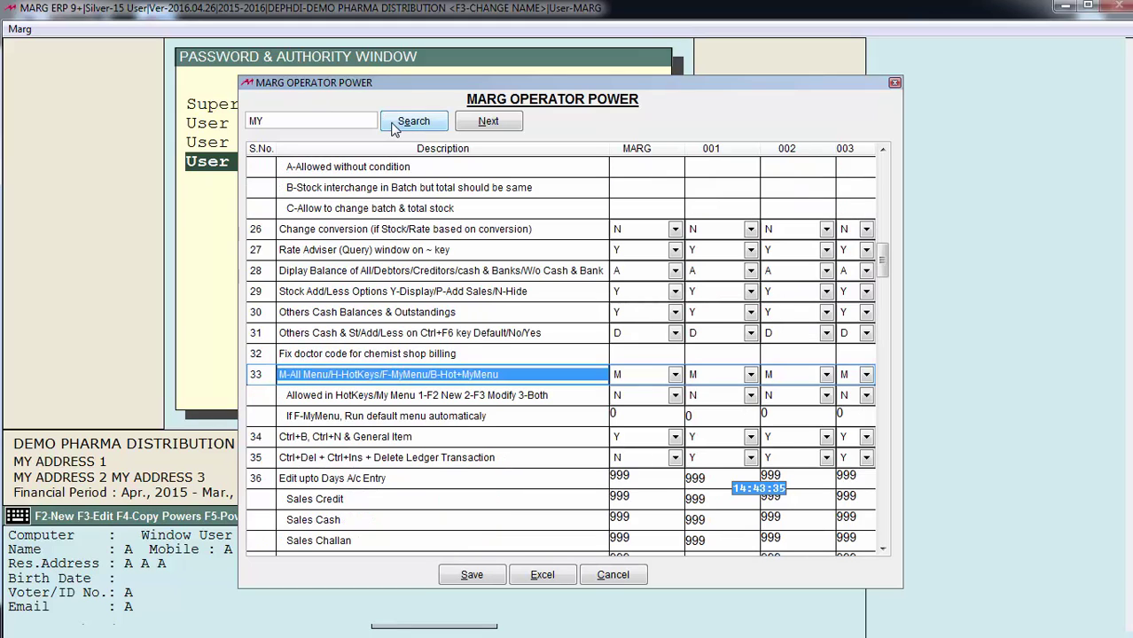
pyautogui.press('Return')
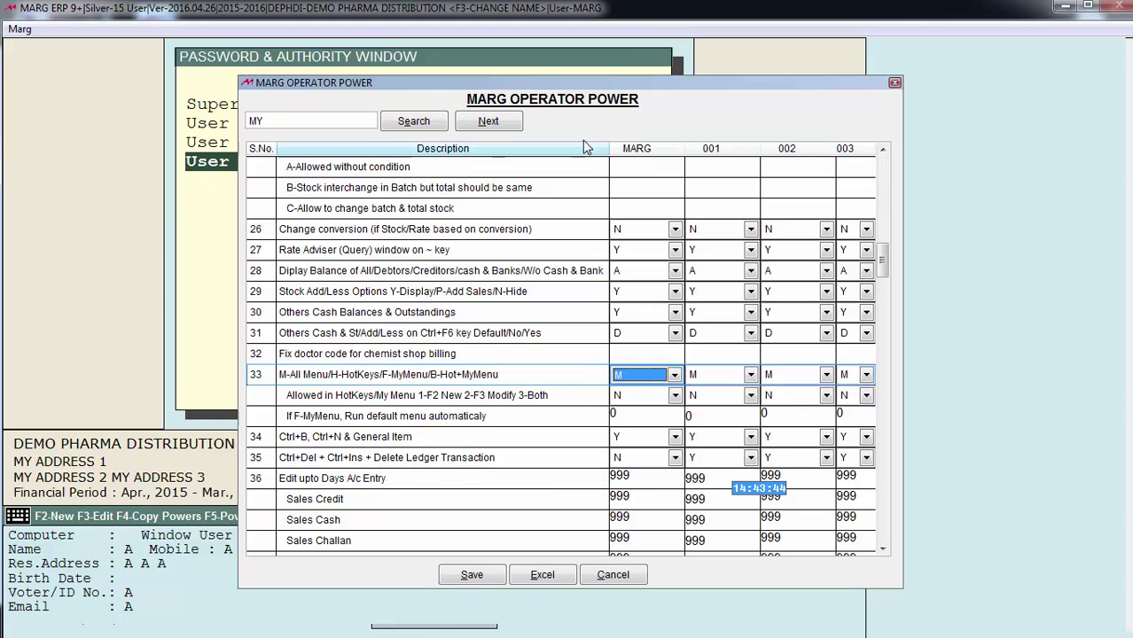
pyautogui.click(490, 575)
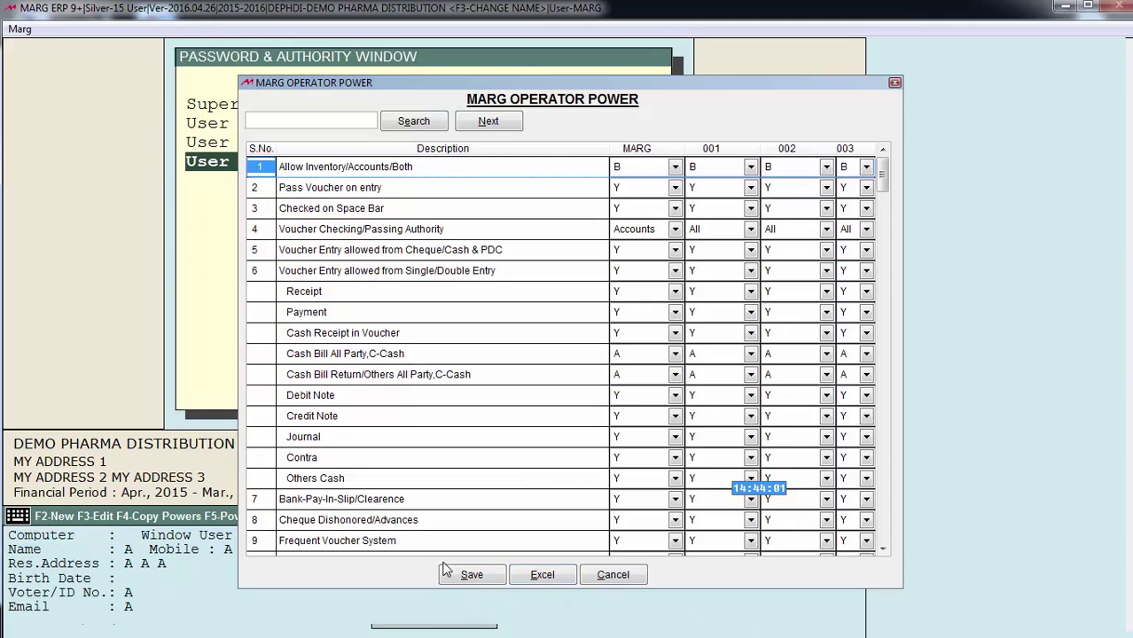
pyautogui.click(542, 577)
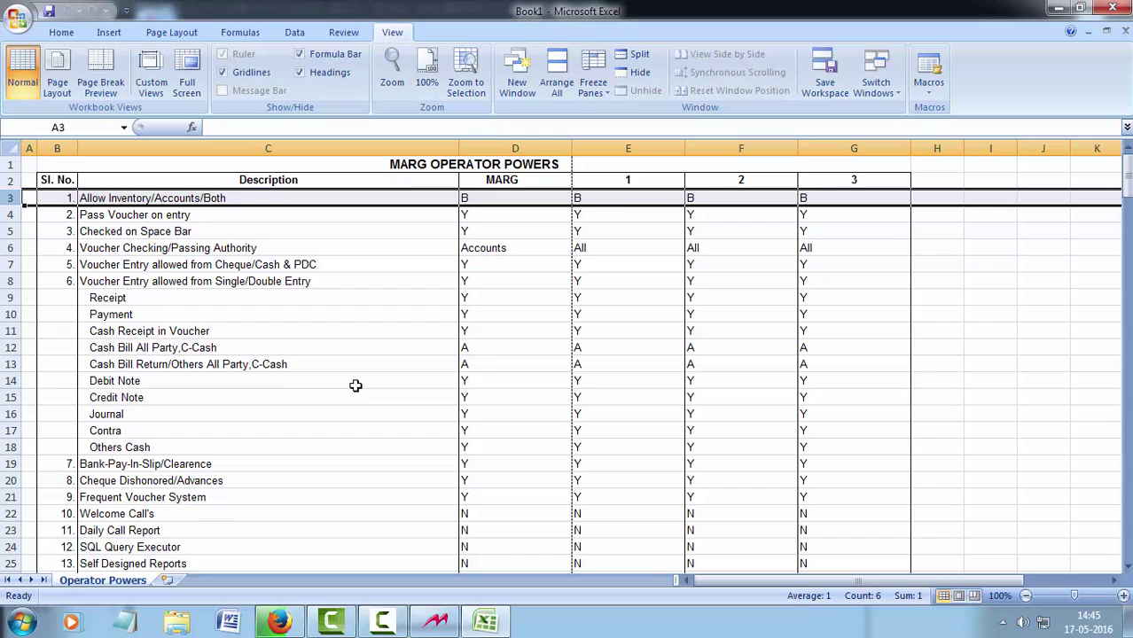
# Scroll through the exported MARG OPERATOR POWERS sheet to check settings for MARG and operators 1–3
pyautogui.scroll(-5, 354, 385)
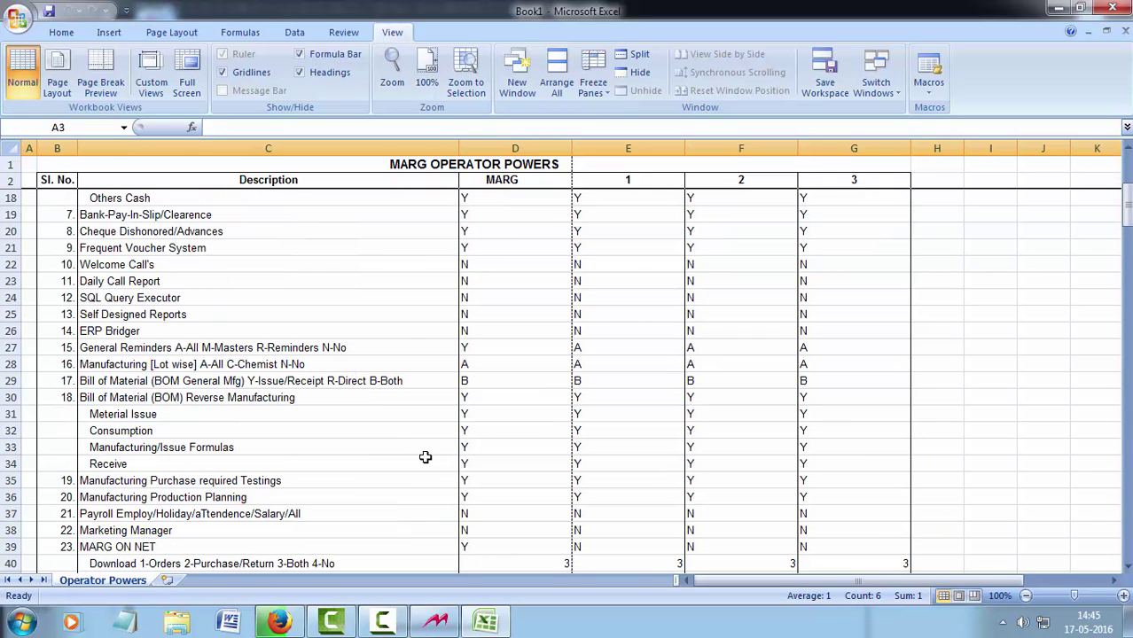
pyautogui.scroll(5, 425, 457)
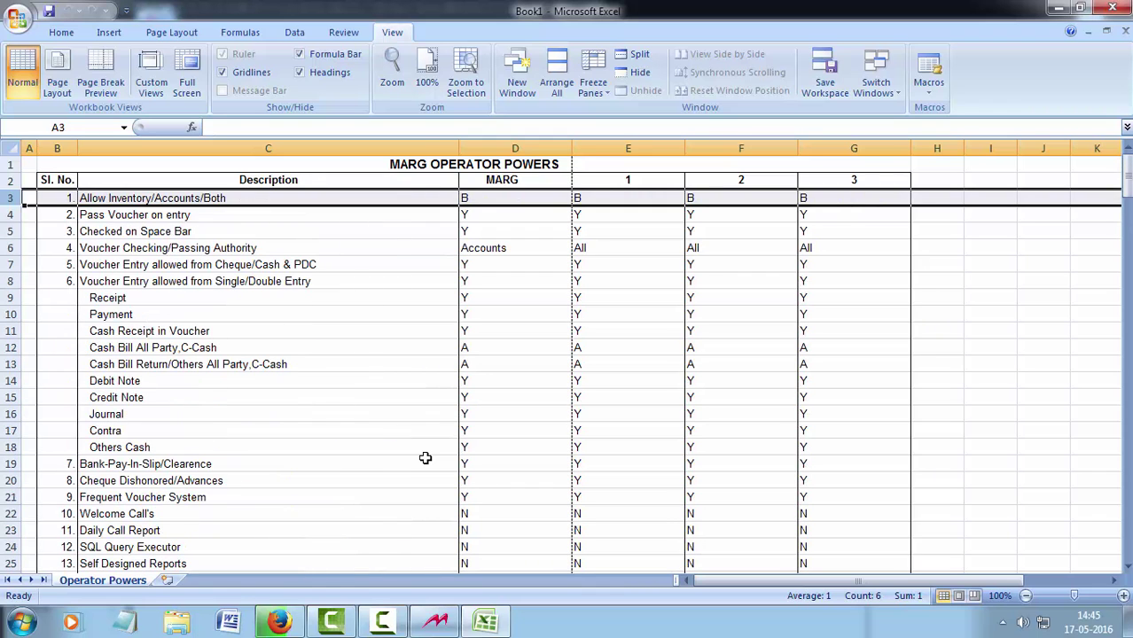
pyautogui.scroll(-1, 405, 493)
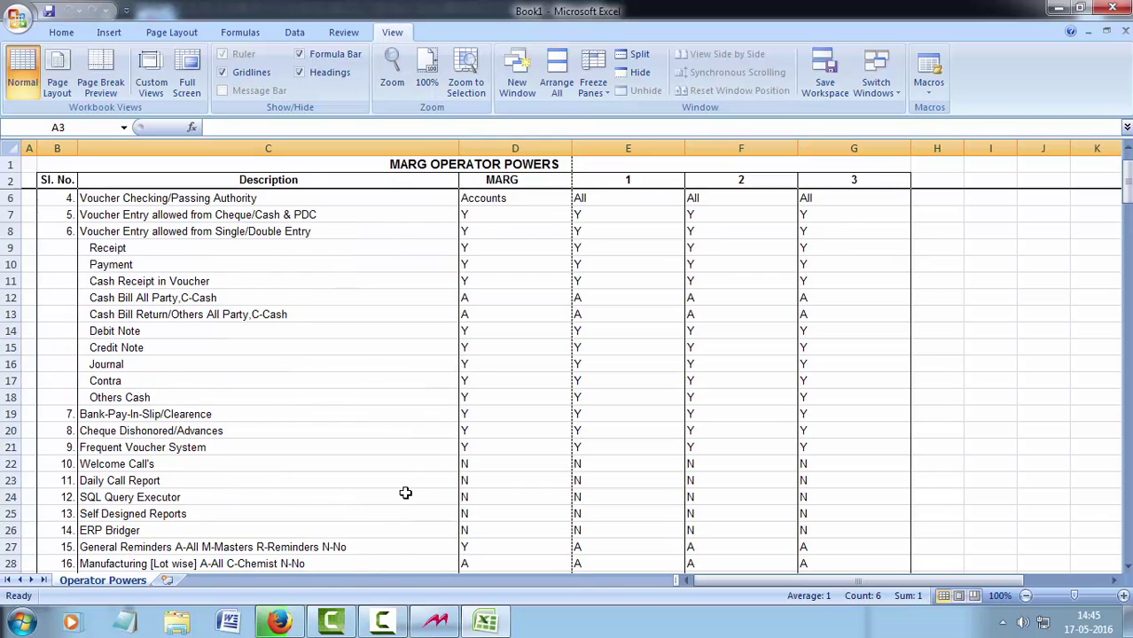
pyautogui.scroll(-1, 406, 493)
pyautogui.scroll(2, 405, 493)
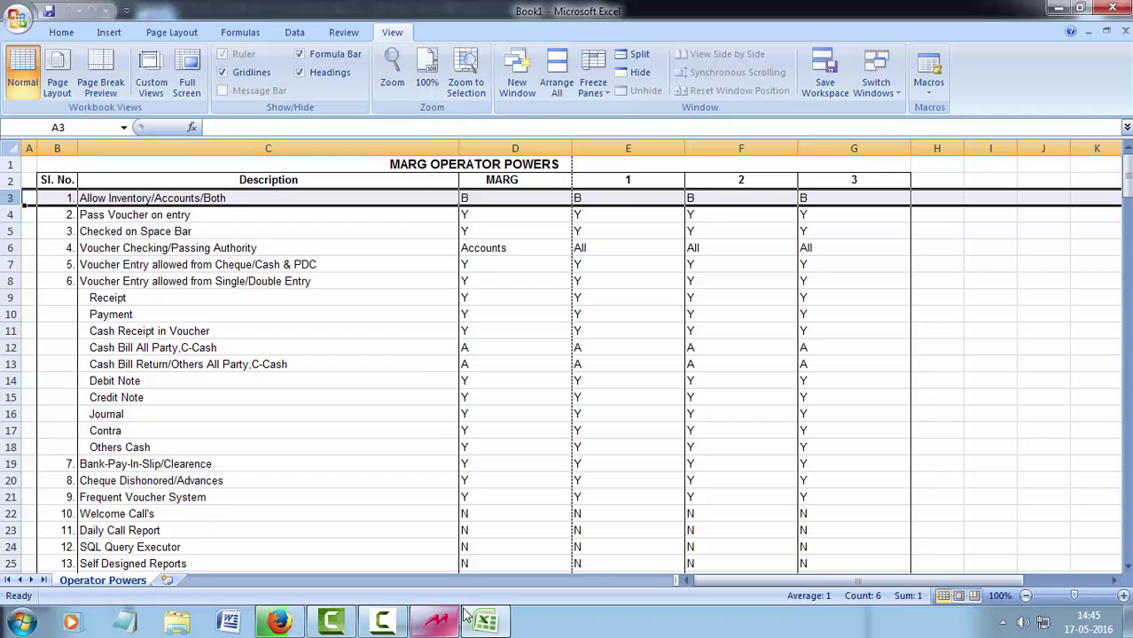